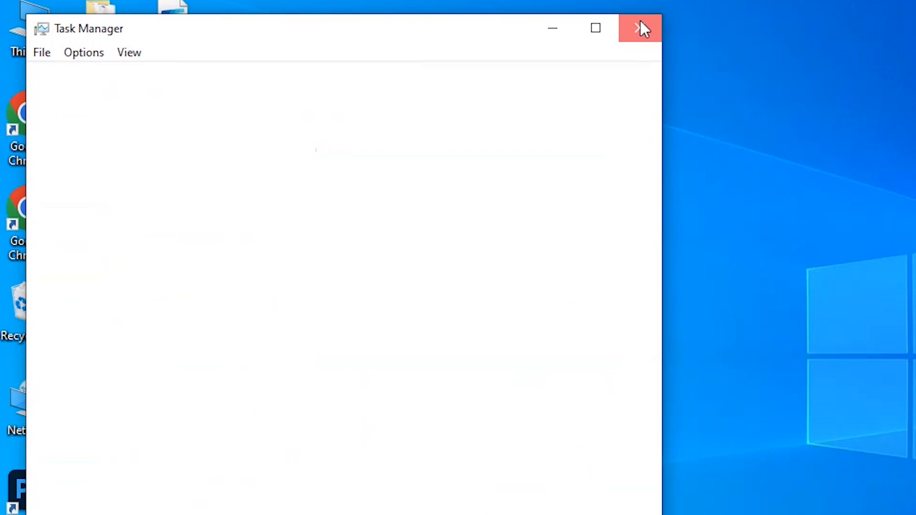
# Search Windows for "turn windows features" and open the dialog for turning Windows features on or off.
pyautogui.click(152, 503)
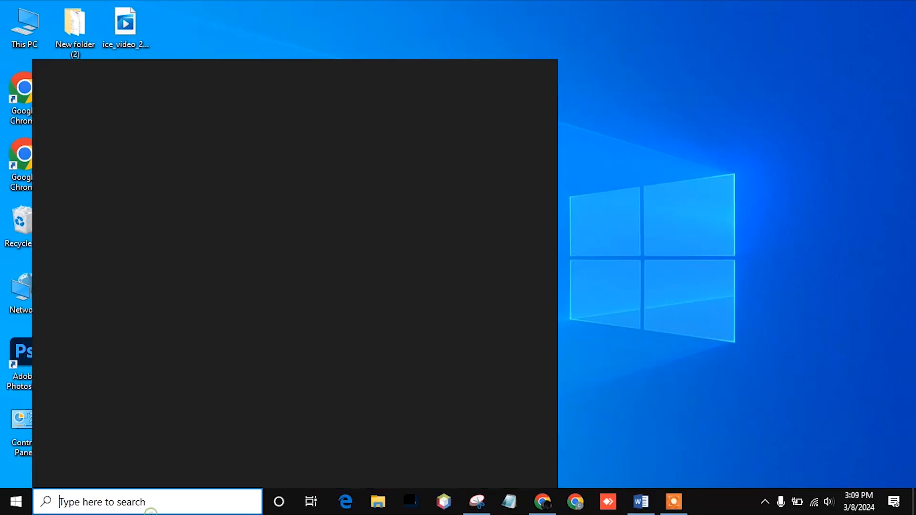
pyautogui.write('turn windows fe')
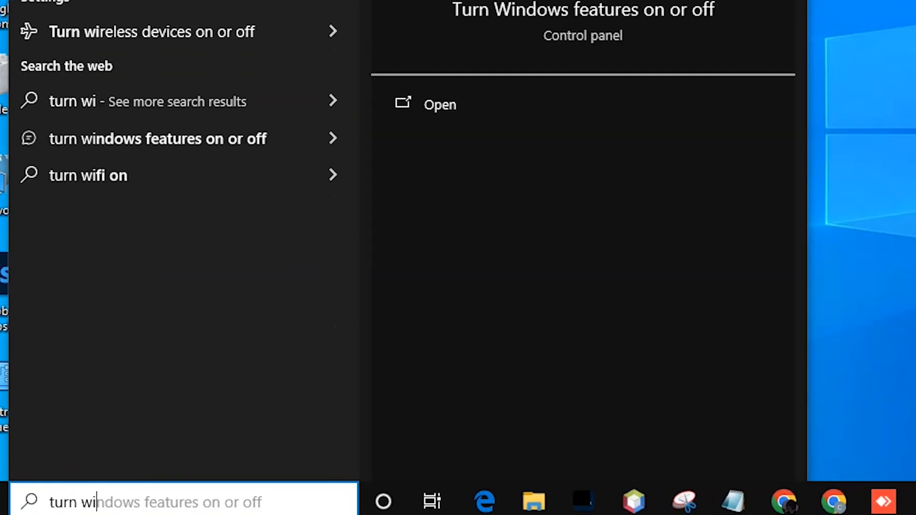
pyautogui.write('atures')
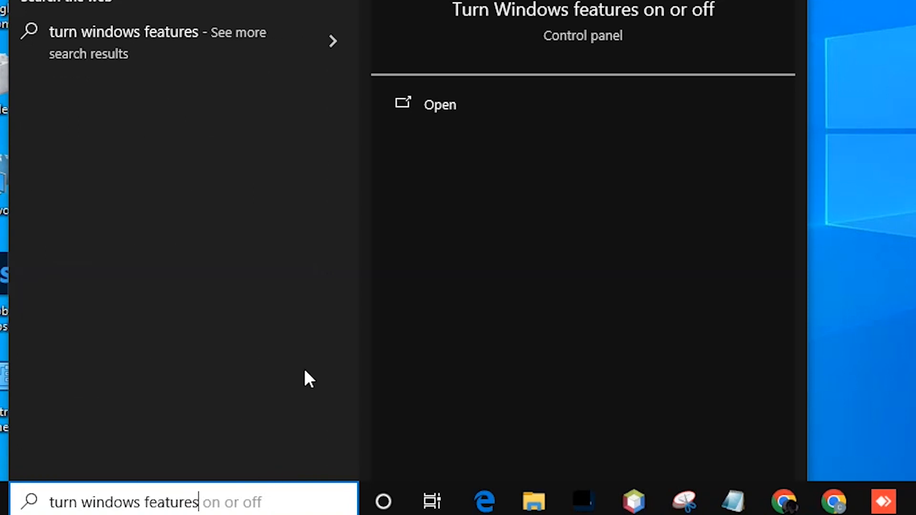
pyautogui.click(288, 112)
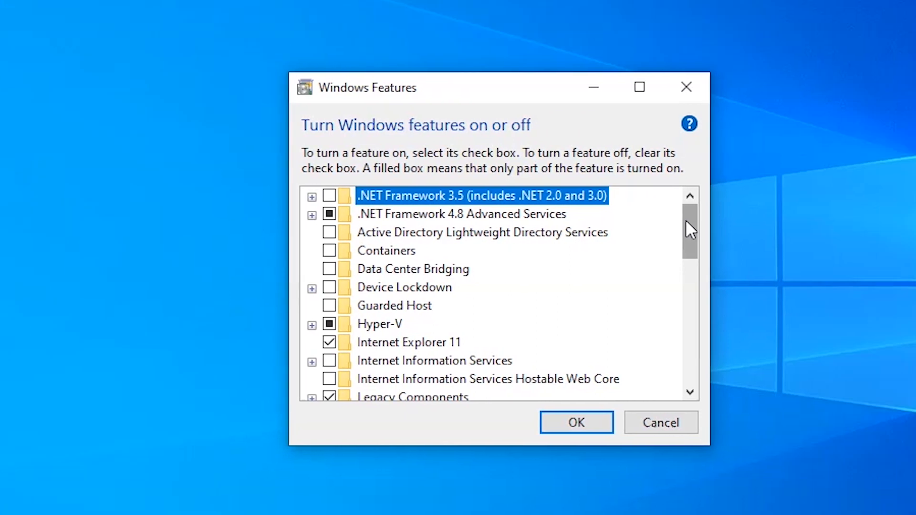
# Find Virtual Machine Platform in the Windows features list and confirm the dialog with that feature enabled.
pyautogui.moveTo(844, 233); pyautogui.dragTo(861, 338)
pyautogui.moveTo(703, 329)
pyautogui.mouseDown()
pyautogui.moveTo(702, 345)
pyautogui.moveTo(701, 317)
pyautogui.mouseUp()
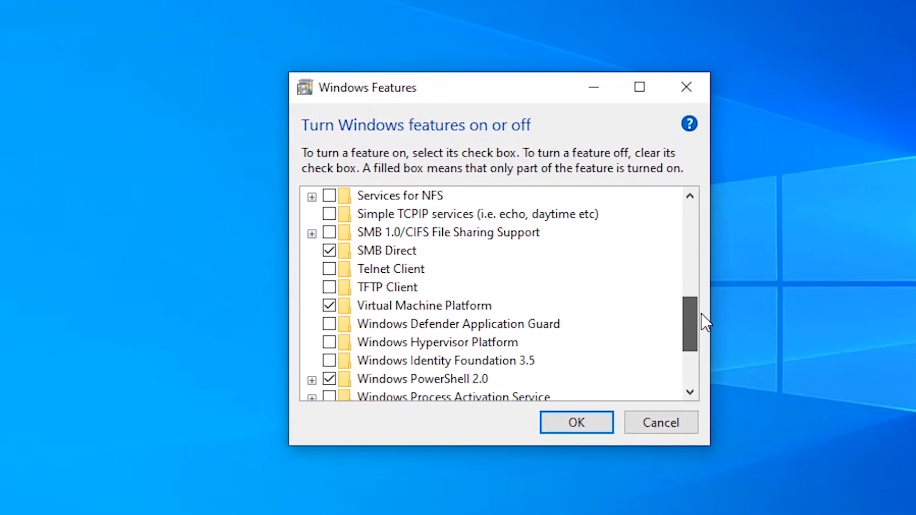
pyautogui.click(385, 313)
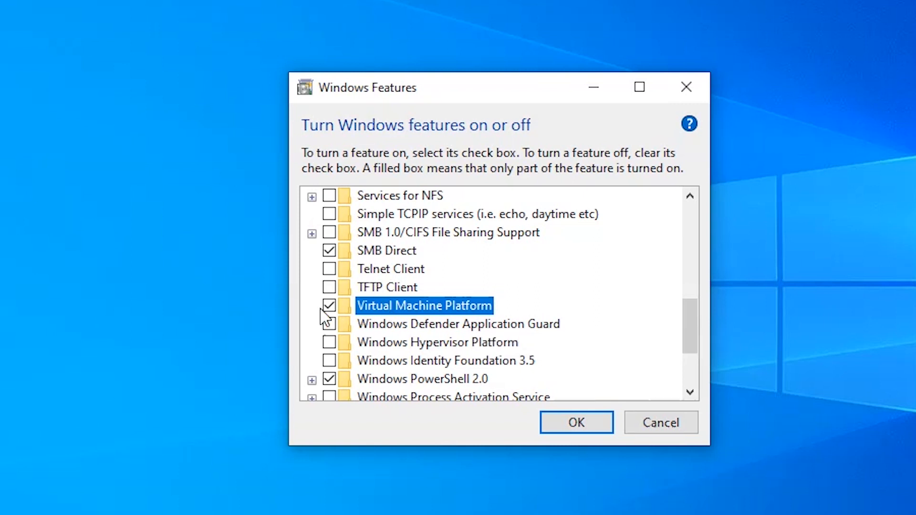
pyautogui.click(558, 423)
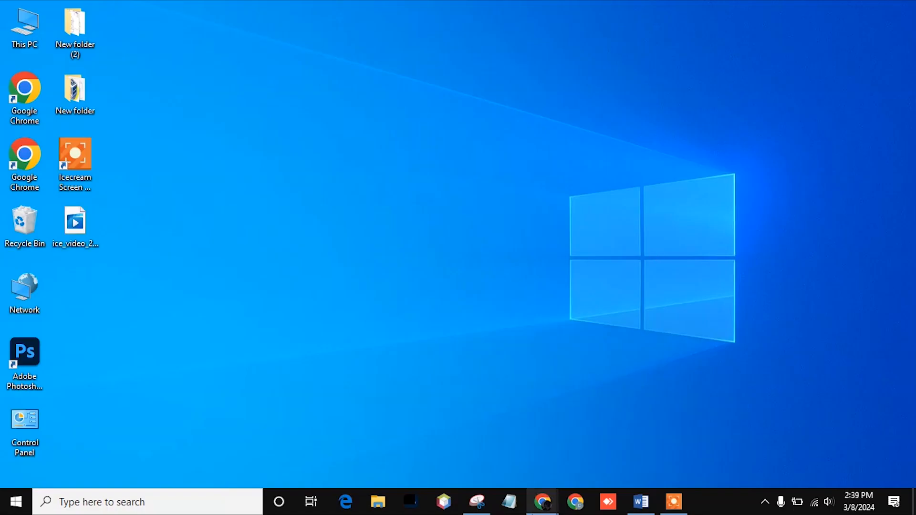
# Switch to Google Chrome, search for "virtual box" and open the Oracle VM VirtualBox website.
pyautogui.moveTo(542, 502)
pyautogui.click(616, 443)
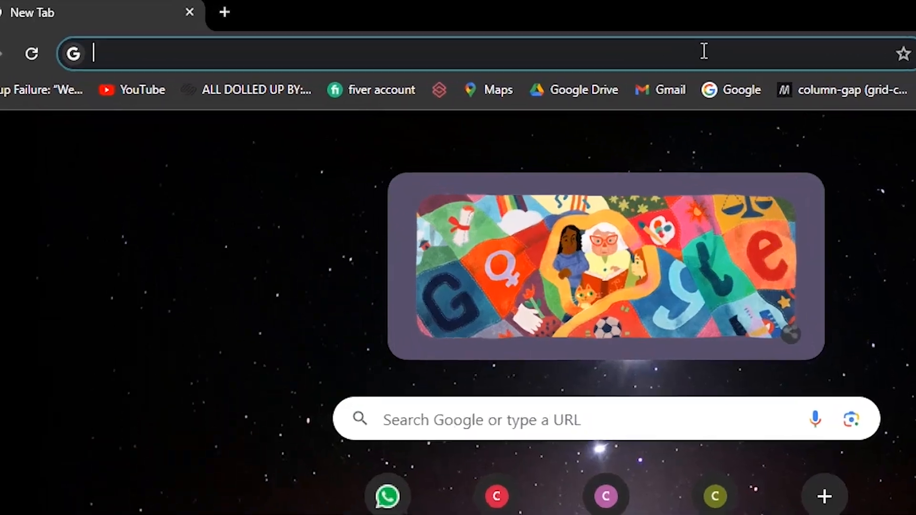
pyautogui.click(525, 41)
pyautogui.write('virtual b')
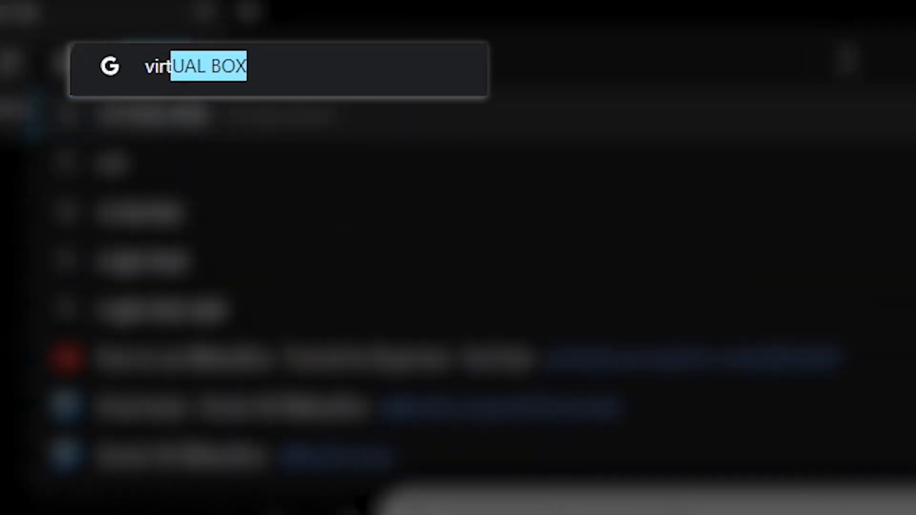
pyautogui.write('ox')
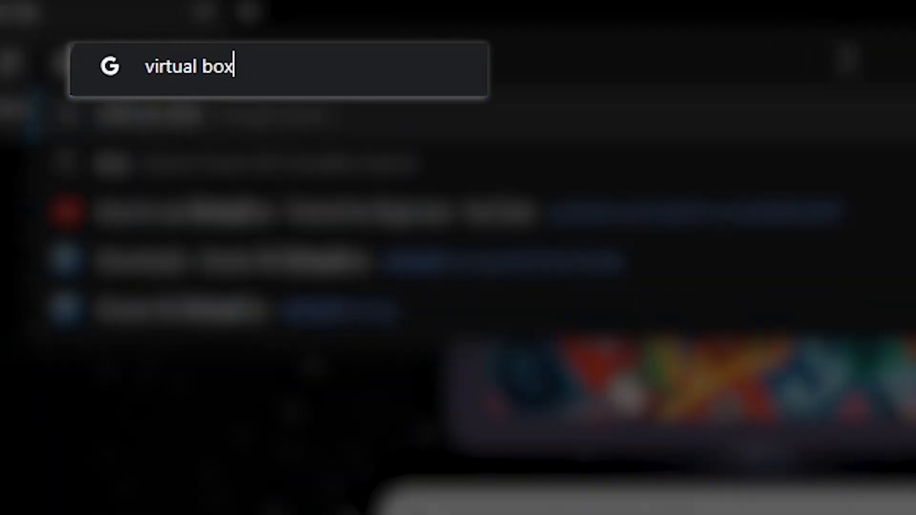
pyautogui.press('Return')
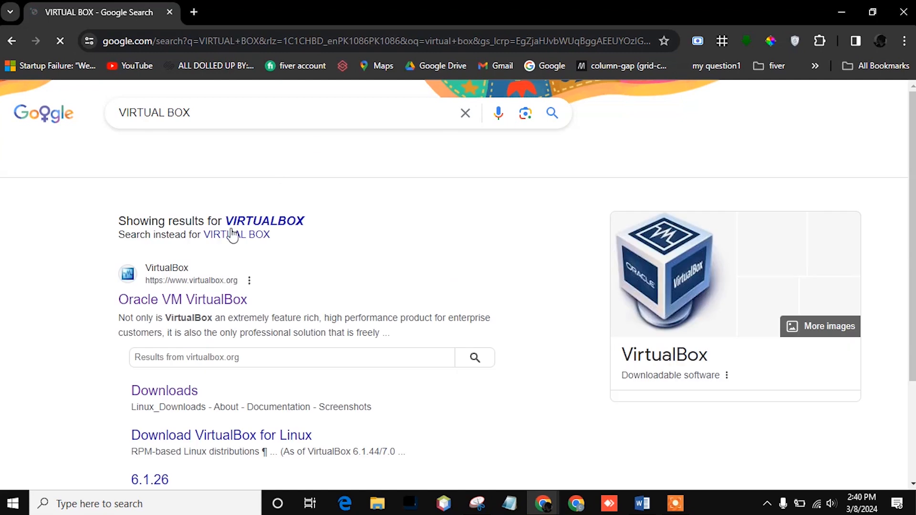
pyautogui.click(181, 302)
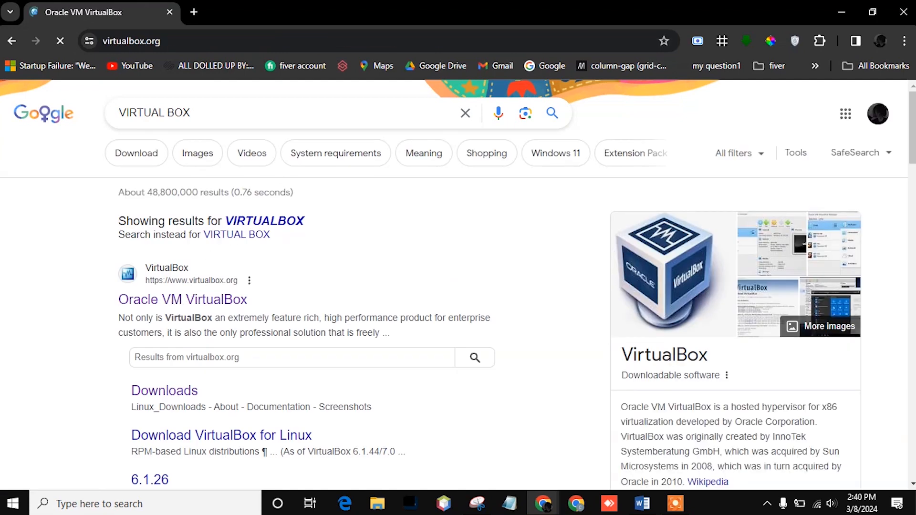
# Open the VirtualBox 7.0 download page and request the 7.0.14 Windows hosts package, dismissing the duplicate download dialog.
pyautogui.scroll(-20, 914, 324)
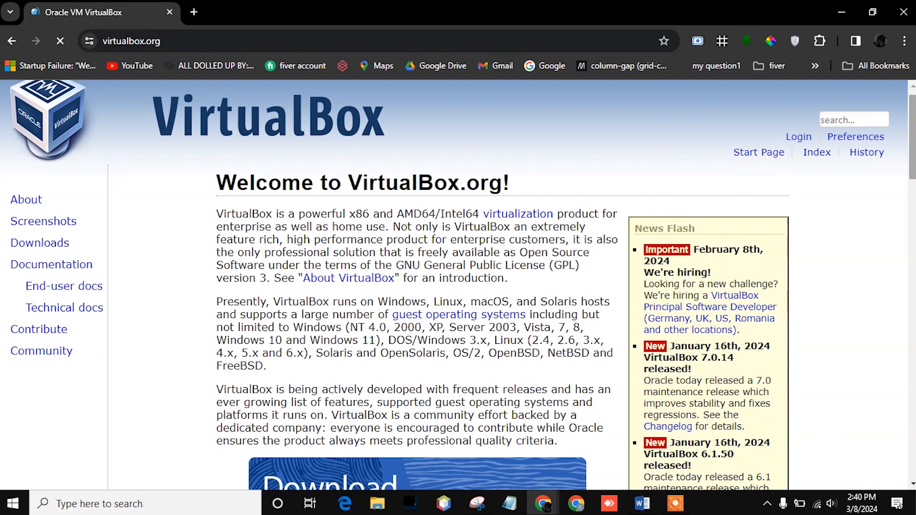
pyautogui.moveTo(913, 325); pyautogui.dragTo(906, 149)
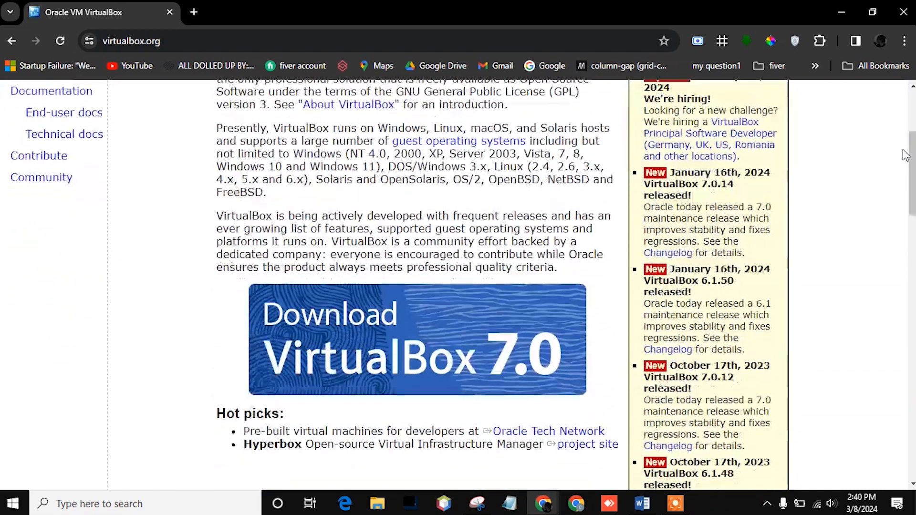
pyautogui.click(410, 335)
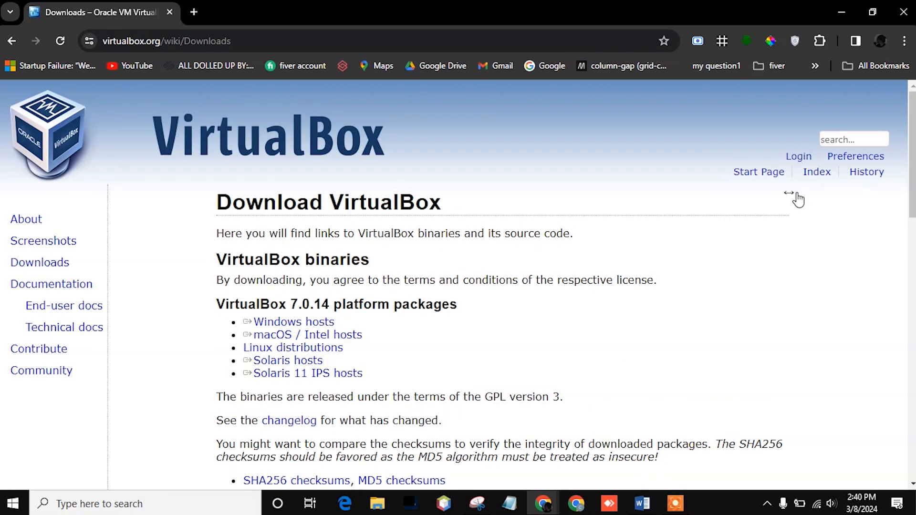
pyautogui.scroll(-1, 454, 284)
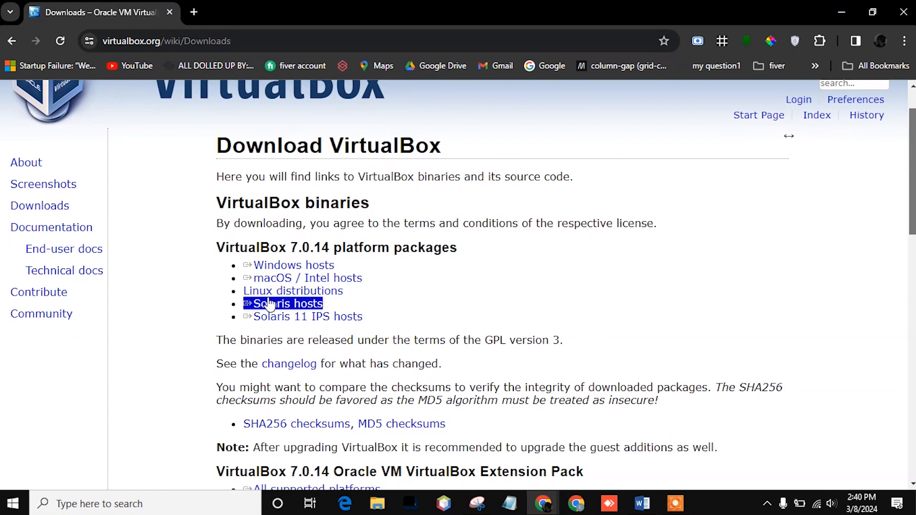
pyautogui.click(287, 265)
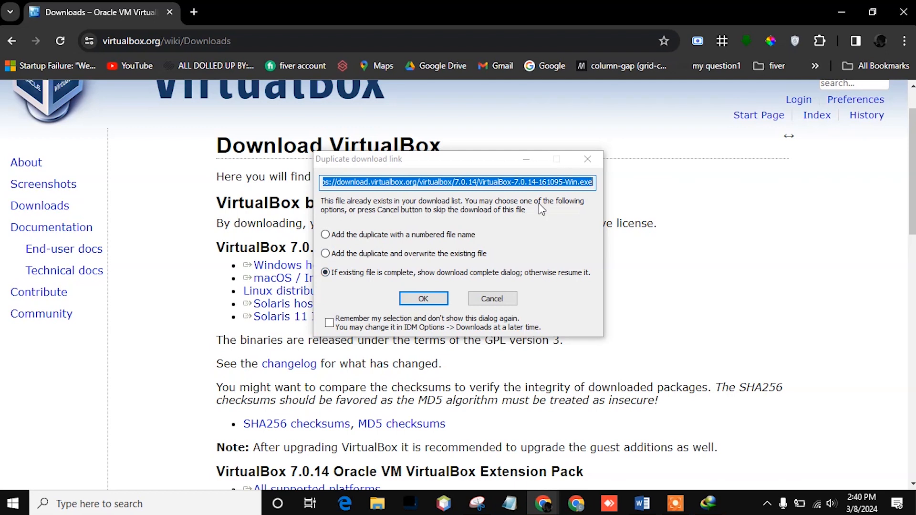
pyautogui.click(581, 156)
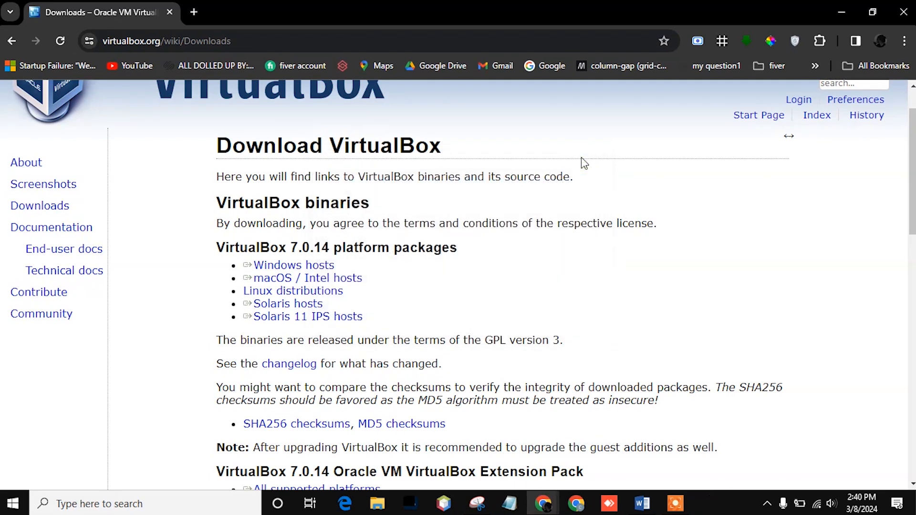
# In a new browser tab, search for "android x86 download" and open the Android-x86 download page.
pyautogui.click(199, 12)
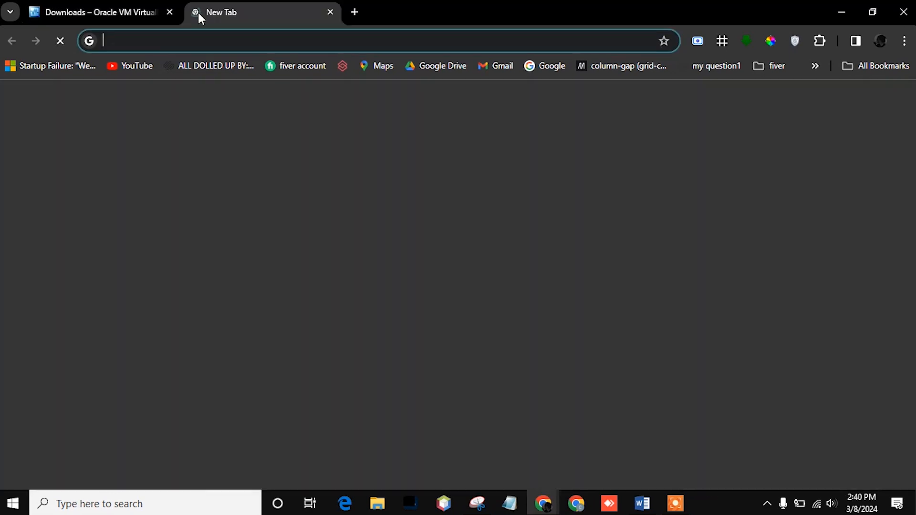
pyautogui.write('android x8')
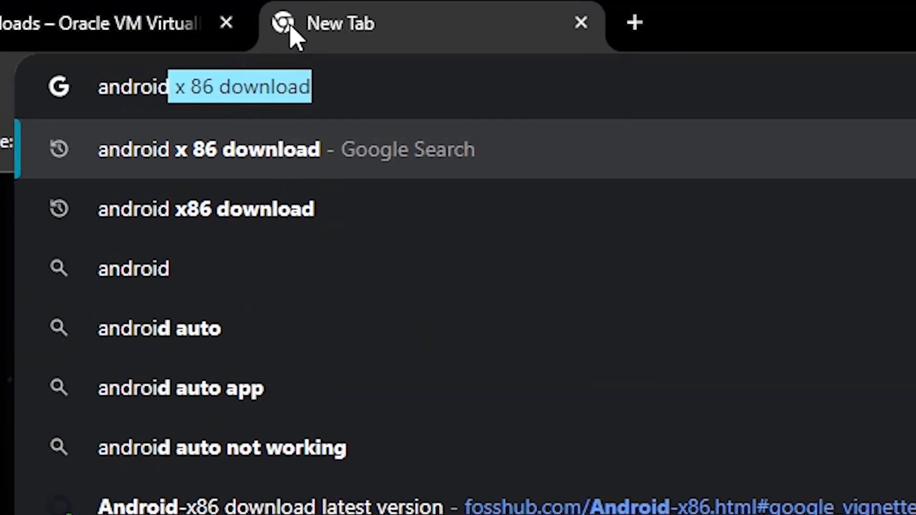
pyautogui.write('6 downloa')
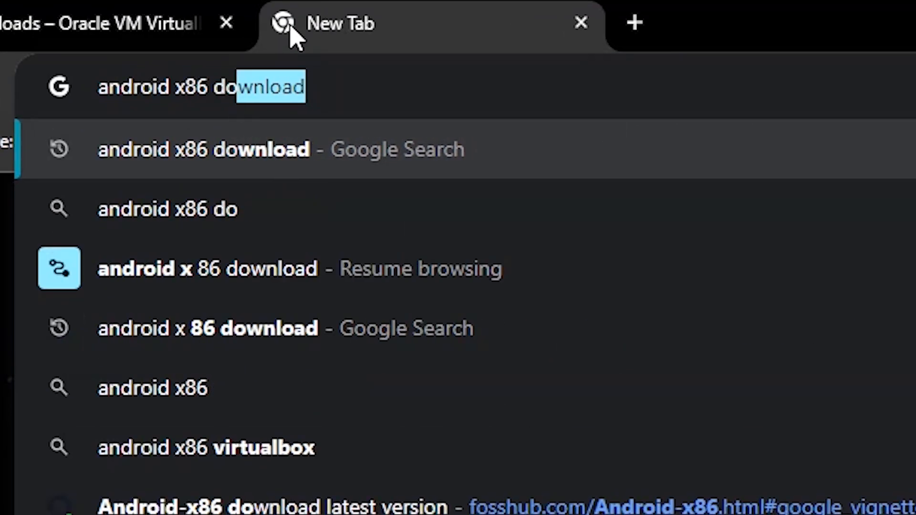
pyautogui.press('Return')
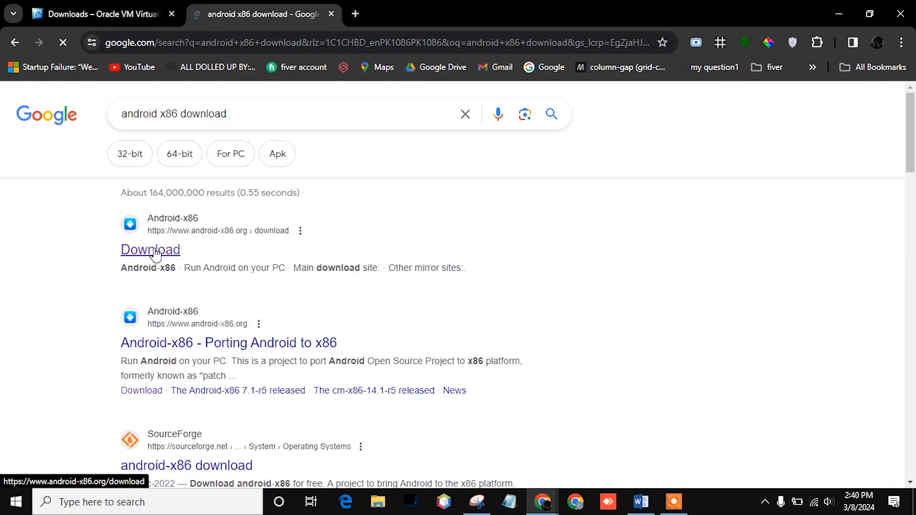
pyautogui.click(155, 253)
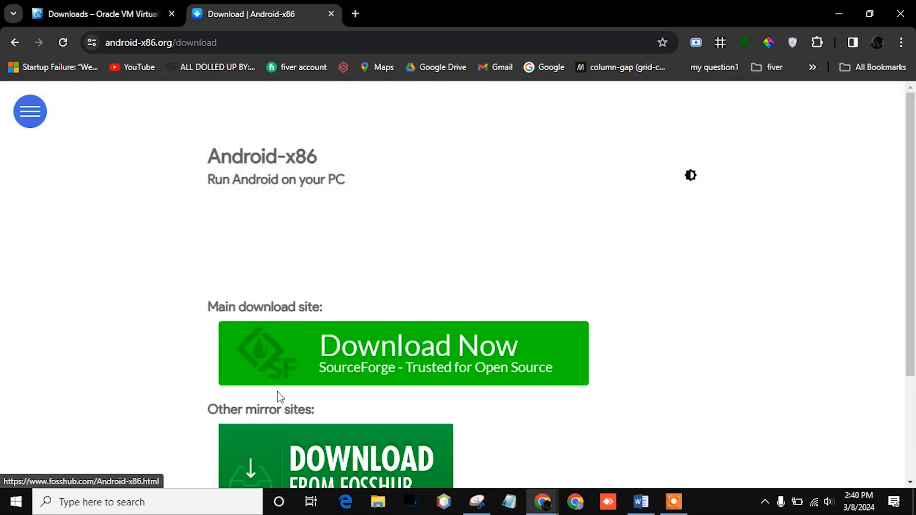
# Open the FossHub mirror and download the Android-x86 64-bit ISO file, version 9.0-r2.
pyautogui.click(285, 456)
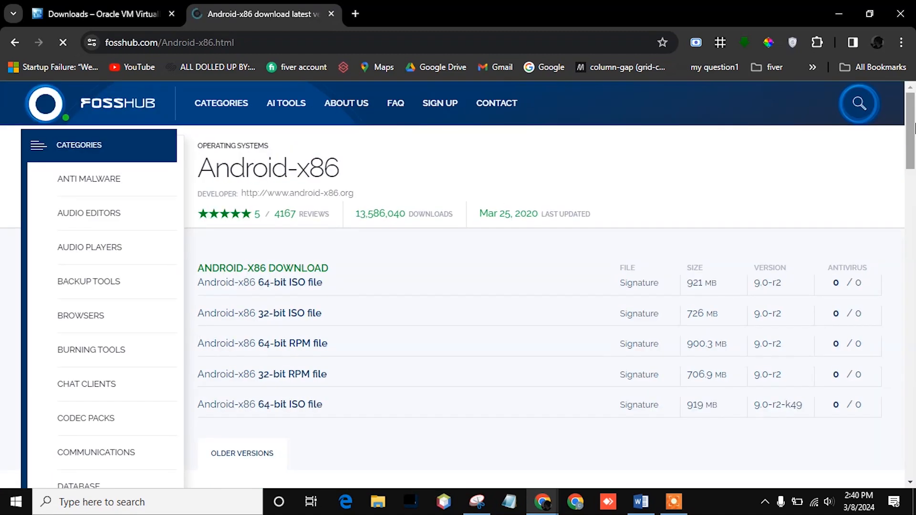
pyautogui.moveTo(914, 128); pyautogui.dragTo(914, 143)
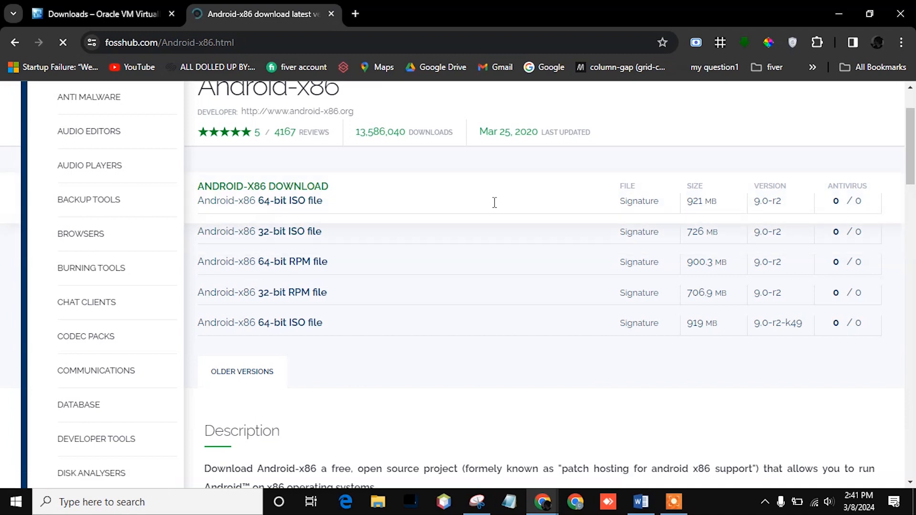
pyautogui.click(262, 201)
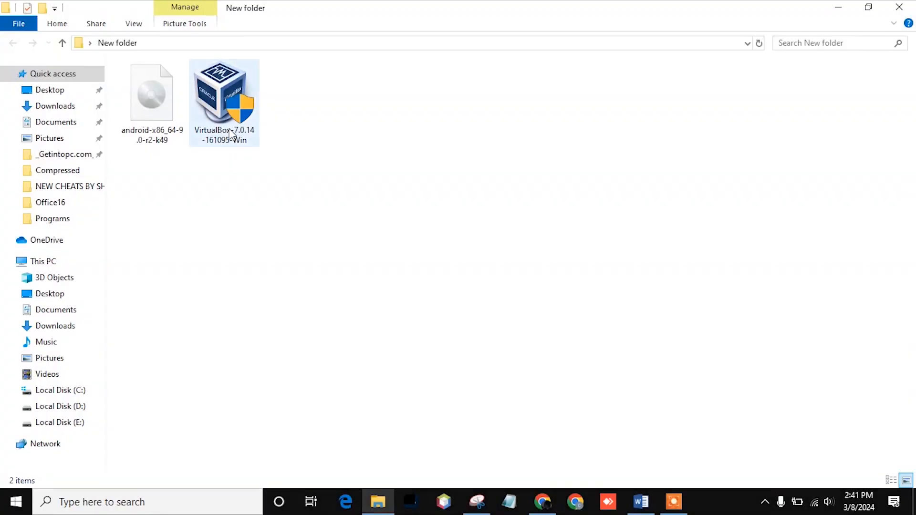
# Run the VirtualBox-7.0.14-161095-Win installer and complete the setup with the default features and location, without starting VirtualBox from the wizard.
pyautogui.click(159, 115)
pyautogui.click(242, 125)
pyautogui.doubleClick(233, 116)
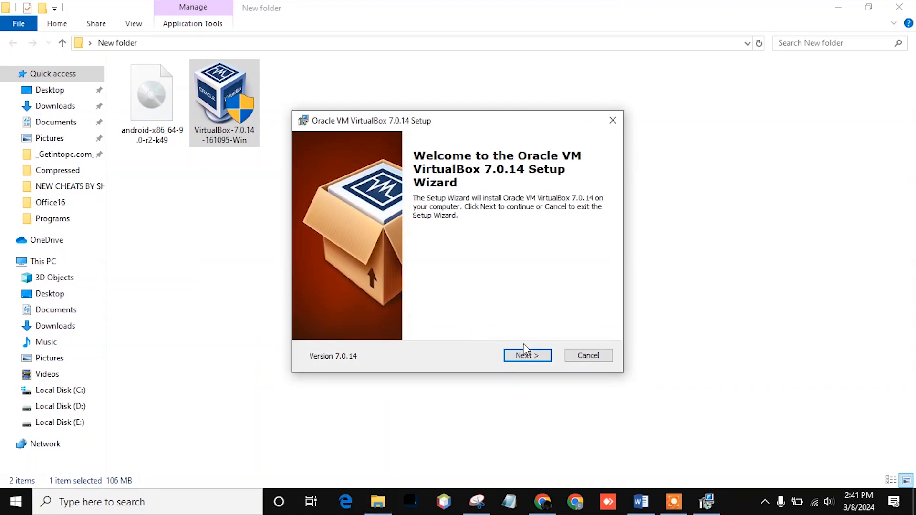
pyautogui.click(528, 359)
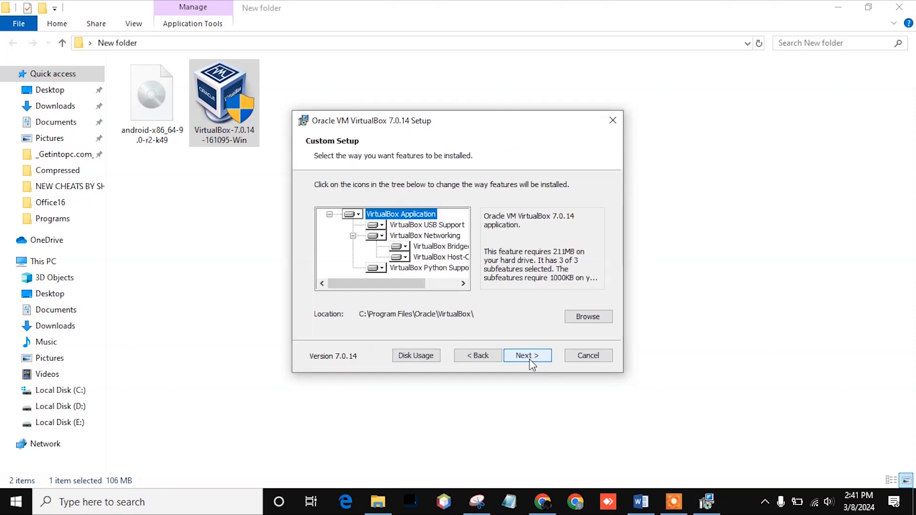
pyautogui.click(527, 357)
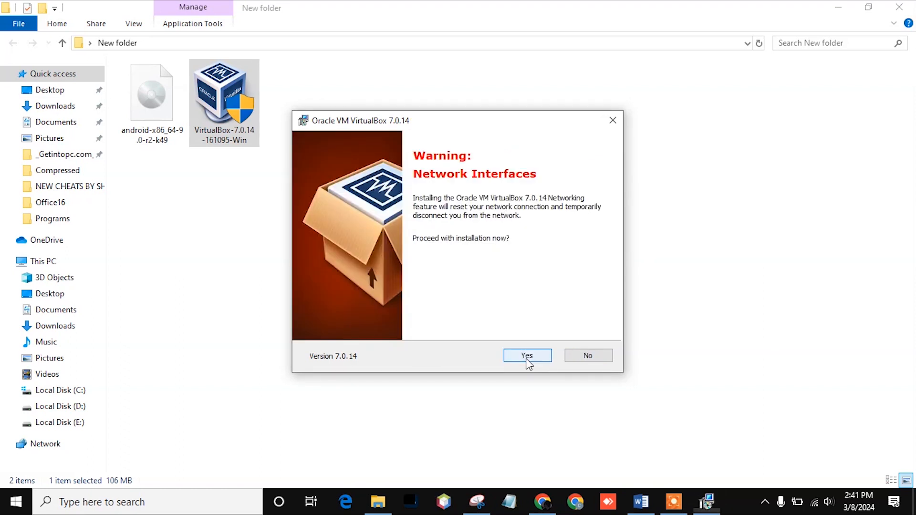
pyautogui.click(527, 357)
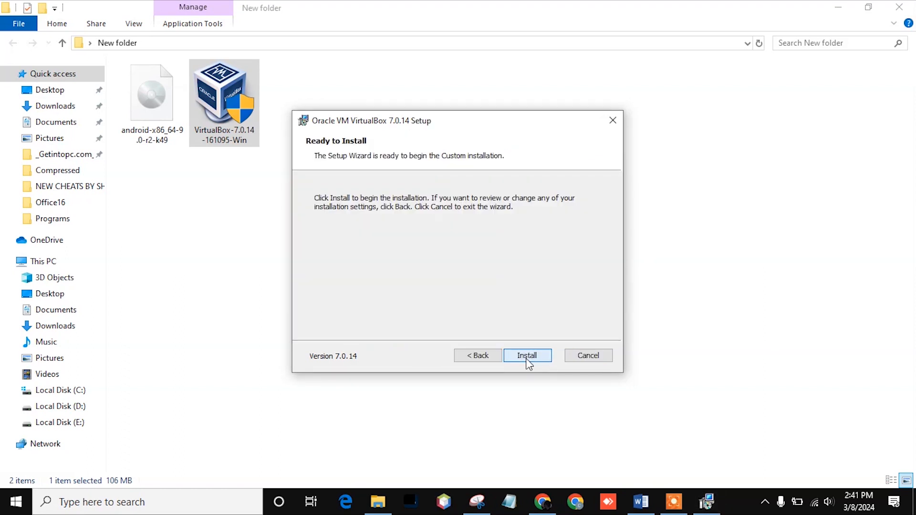
pyautogui.click(528, 357)
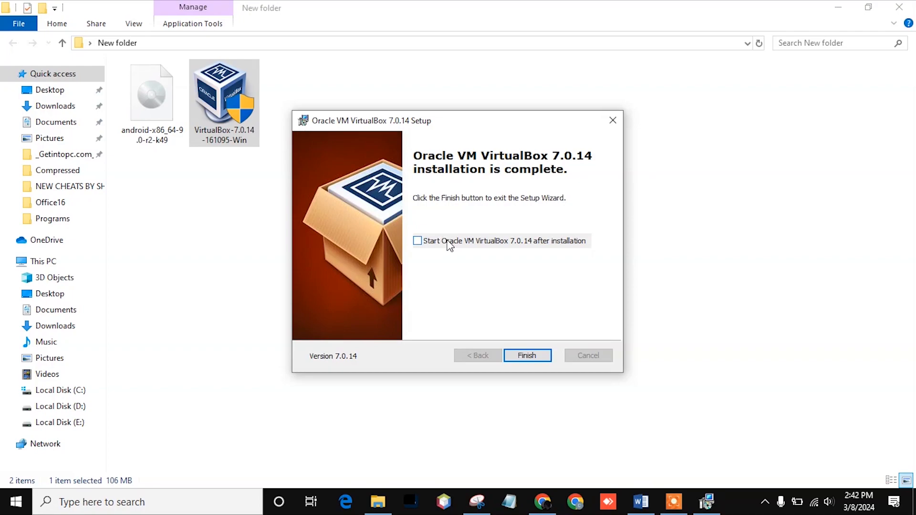
pyautogui.click(525, 355)
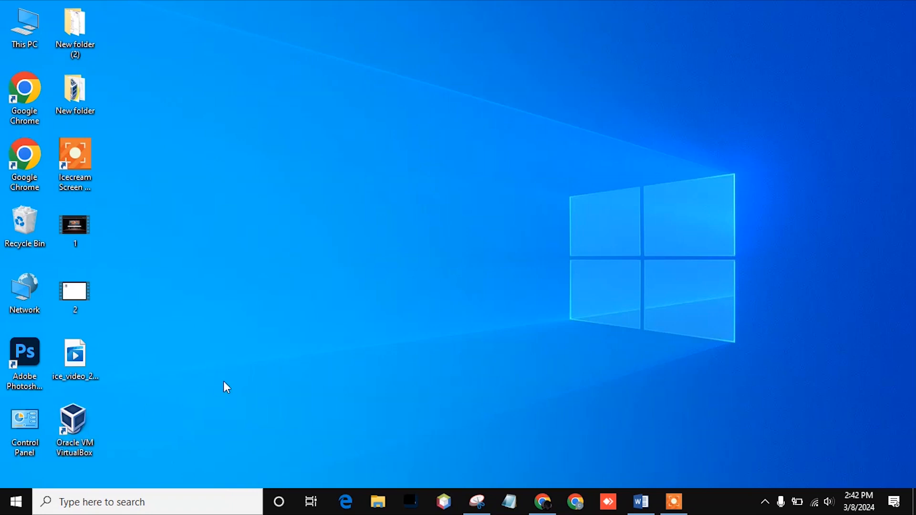
# Open Oracle VM VirtualBox and begin a new virtual machine named "Android 8", stored in the Android folder inside VirtualBox VMs.
pyautogui.doubleClick(79, 444)
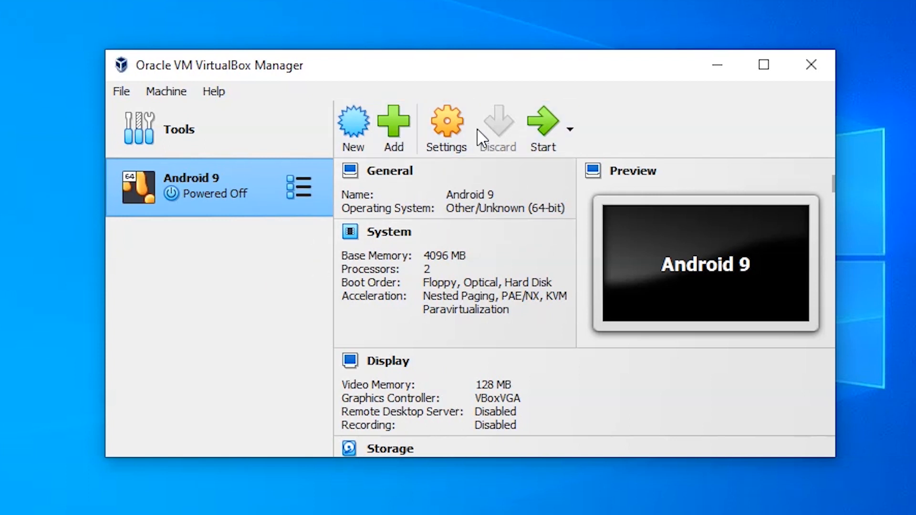
pyautogui.click(363, 144)
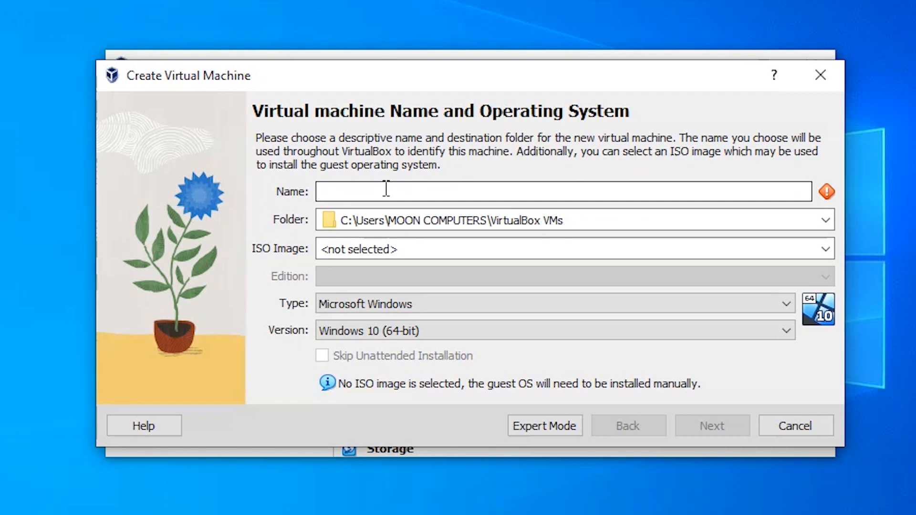
pyautogui.write('A')
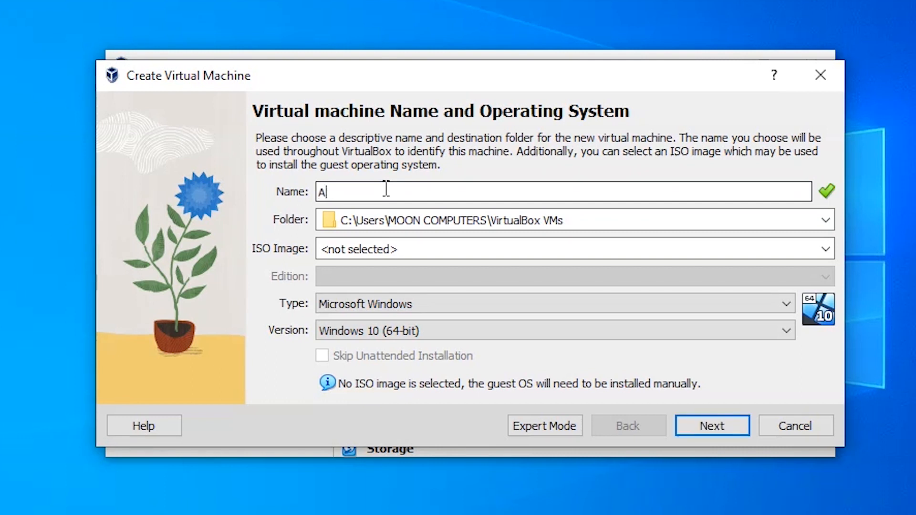
pyautogui.write('bndroid 8')
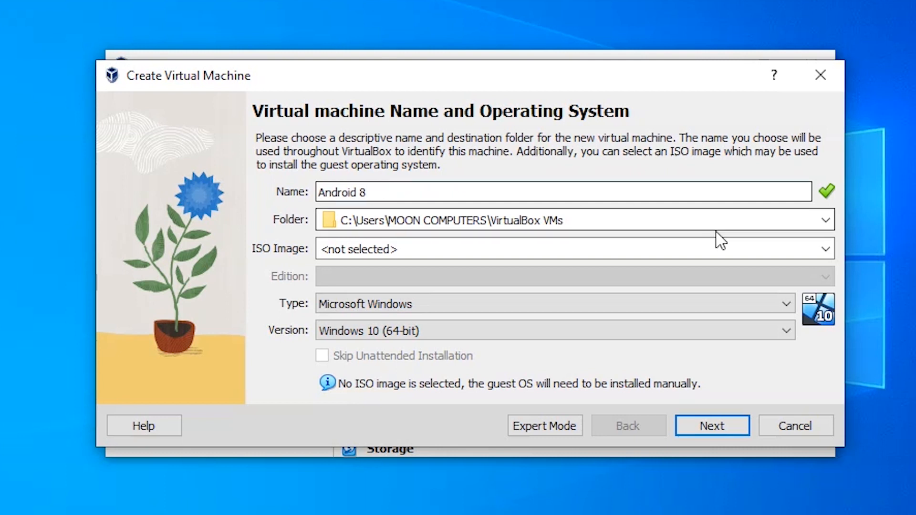
pyautogui.click(826, 220)
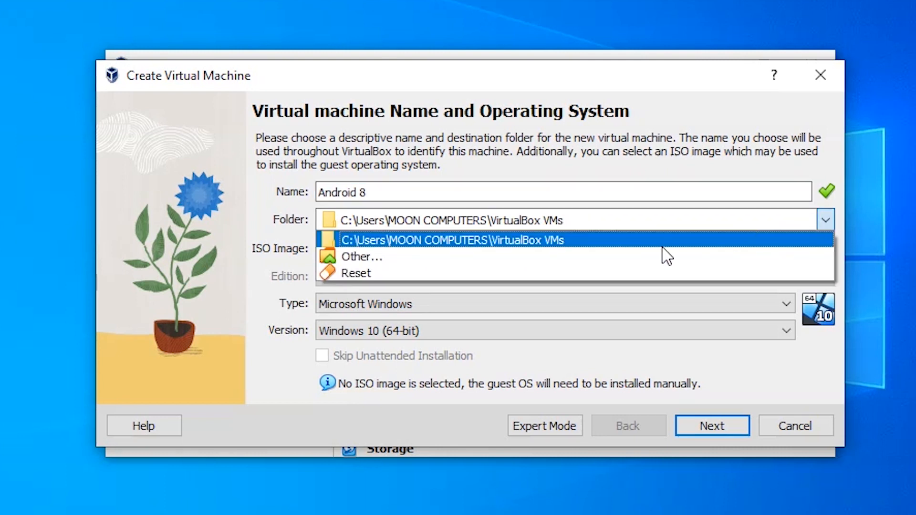
pyautogui.click(654, 257)
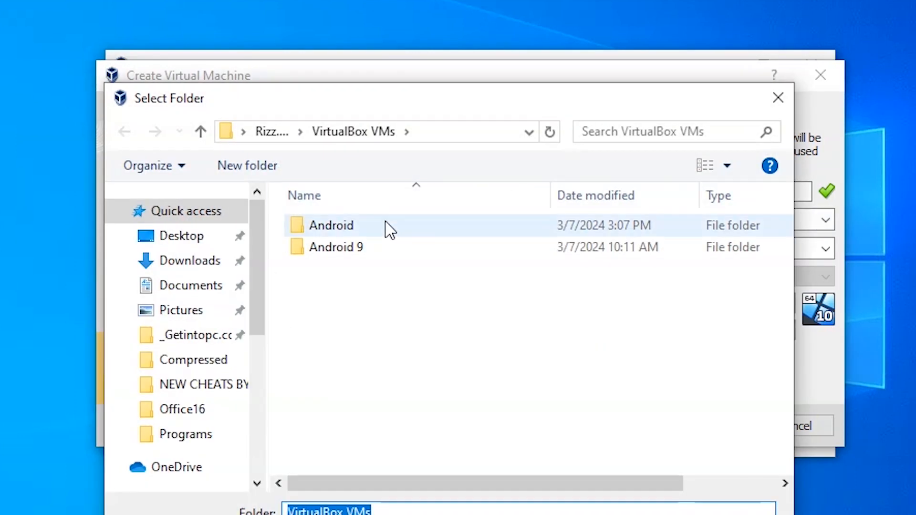
pyautogui.click(388, 228)
pyautogui.click(637, 514)
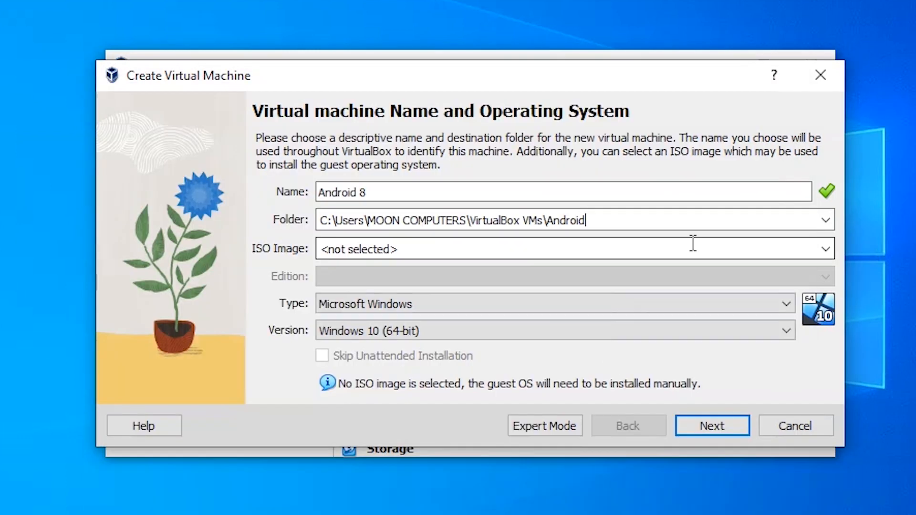
# Choose android-x86_64-9.0-r2-k49.iso as the new machine's ISO image and continue to the hardware settings.
pyautogui.click(824, 250)
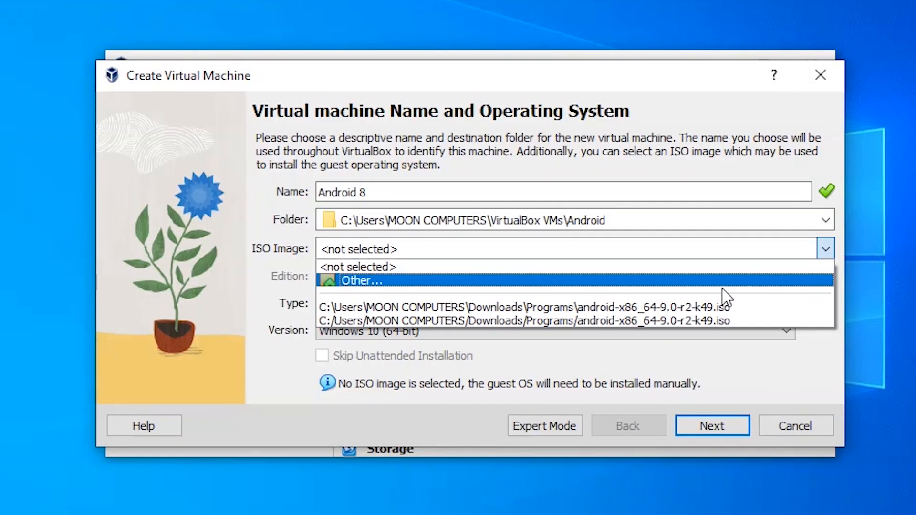
pyautogui.click(706, 281)
pyautogui.doubleClick(370, 225)
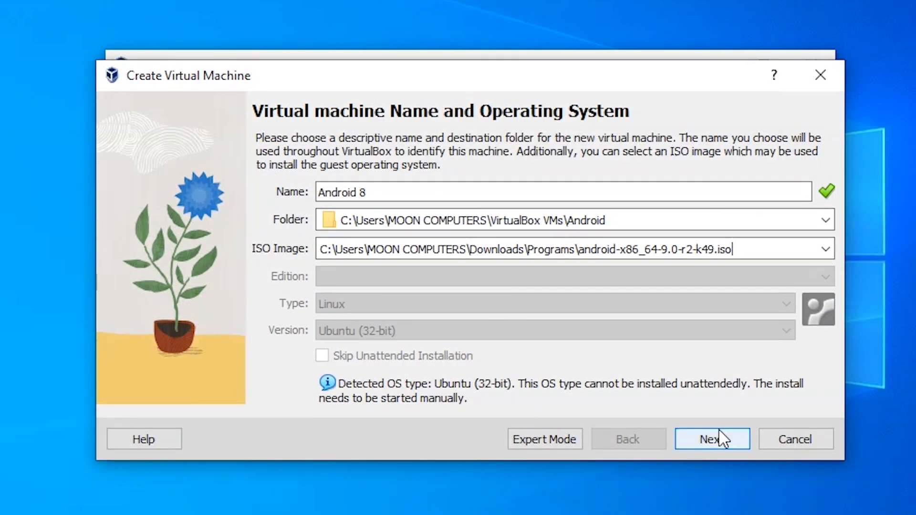
pyautogui.click(711, 439)
# Give the machine 4096 MB of base memory and 2 processors, accept the 25 GB virtual hard disk, and finish creating it.
pyautogui.moveTo(393, 177); pyautogui.dragTo(438, 175)
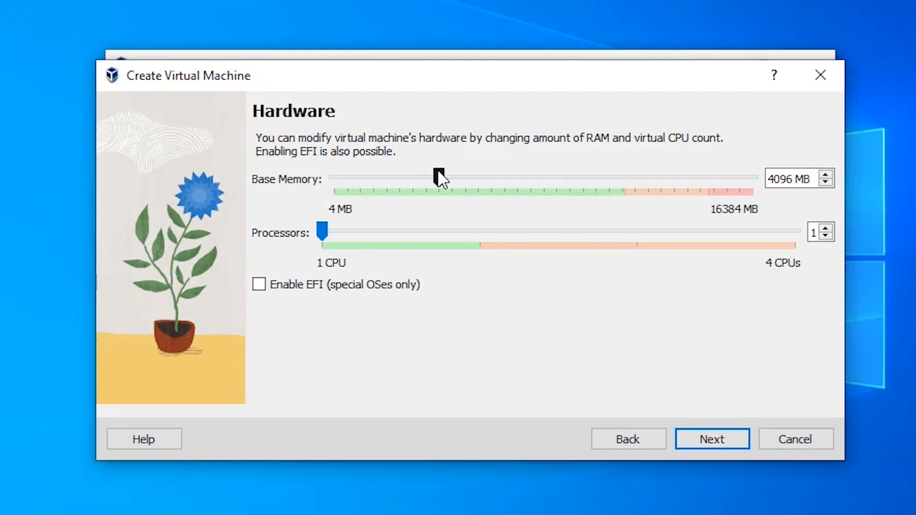
pyautogui.moveTo(323, 233); pyautogui.dragTo(456, 235)
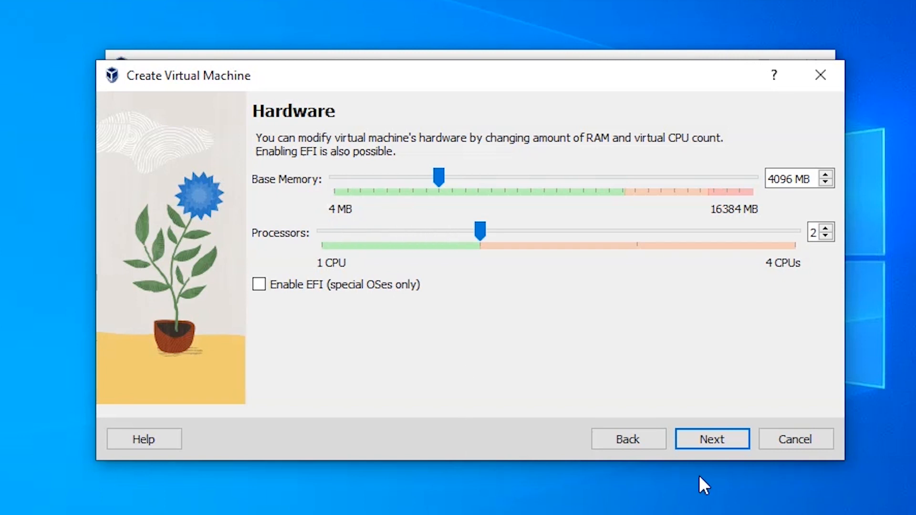
pyautogui.click(703, 437)
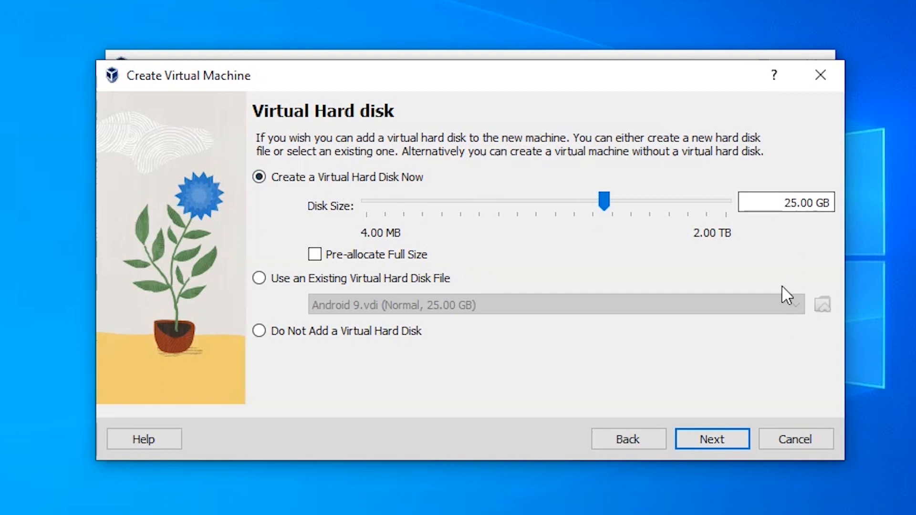
pyautogui.click(711, 440)
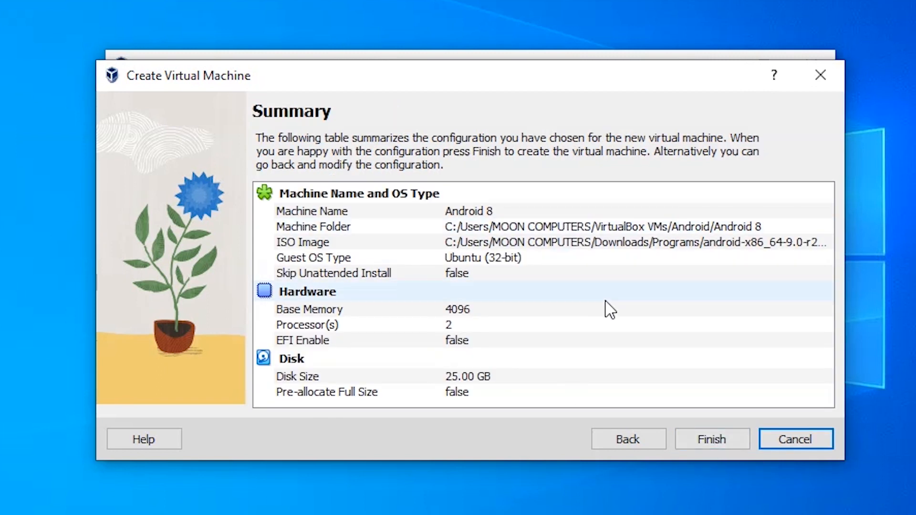
pyautogui.click(715, 440)
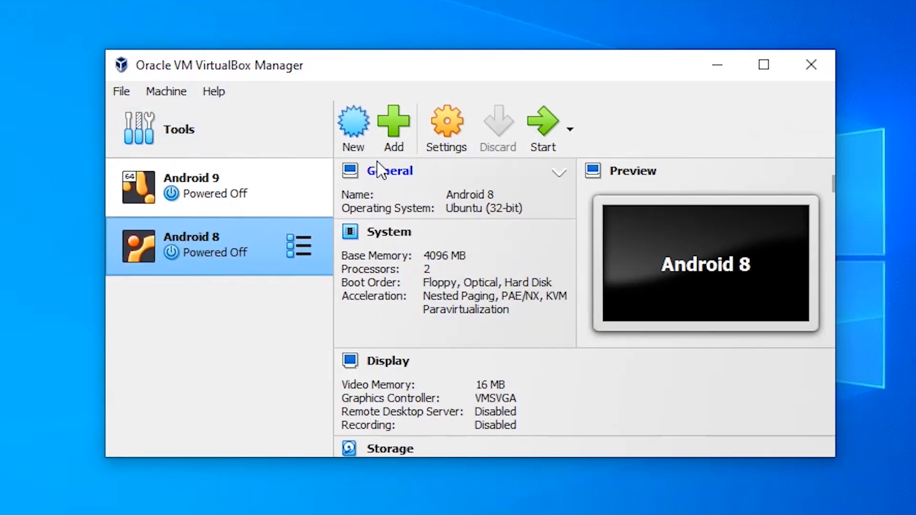
# In the Android 8 machine's settings, set the operating system type to Other and the version to Other/Unknown (64-bit).
pyautogui.click(445, 133)
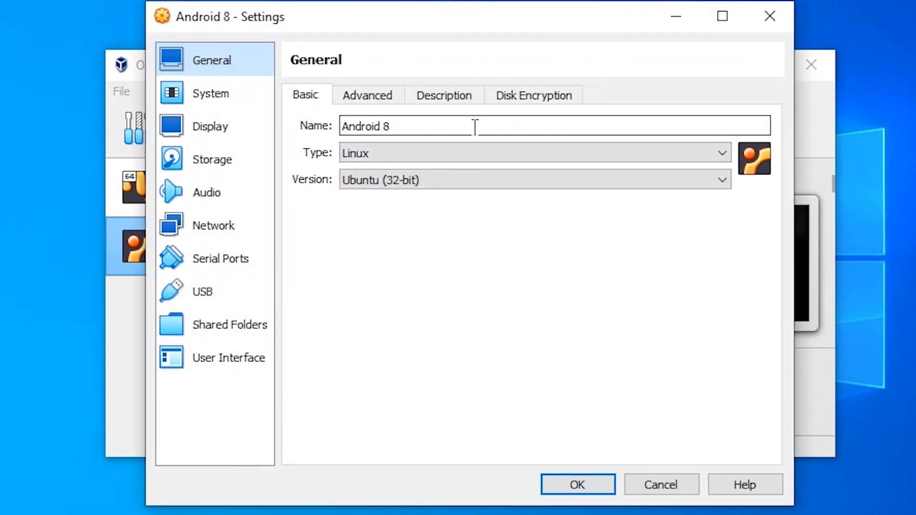
pyautogui.click(574, 159)
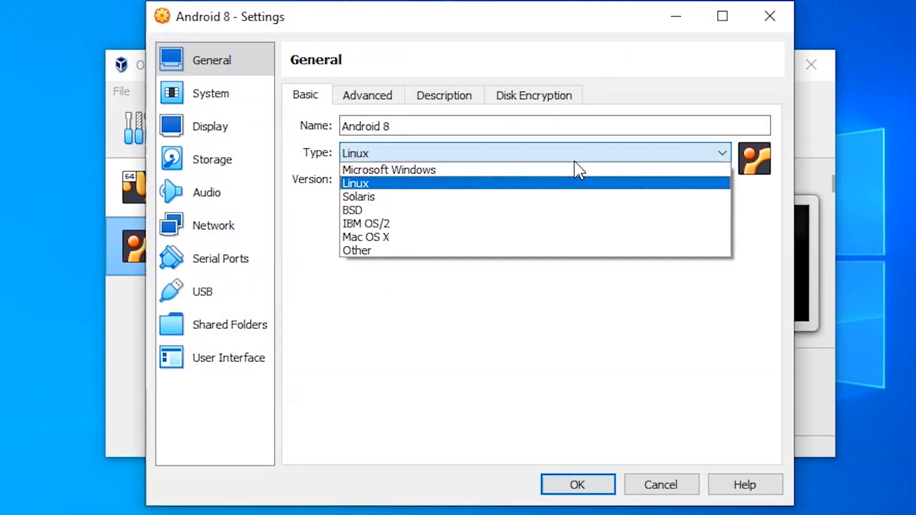
pyautogui.click(448, 252)
pyautogui.click(506, 182)
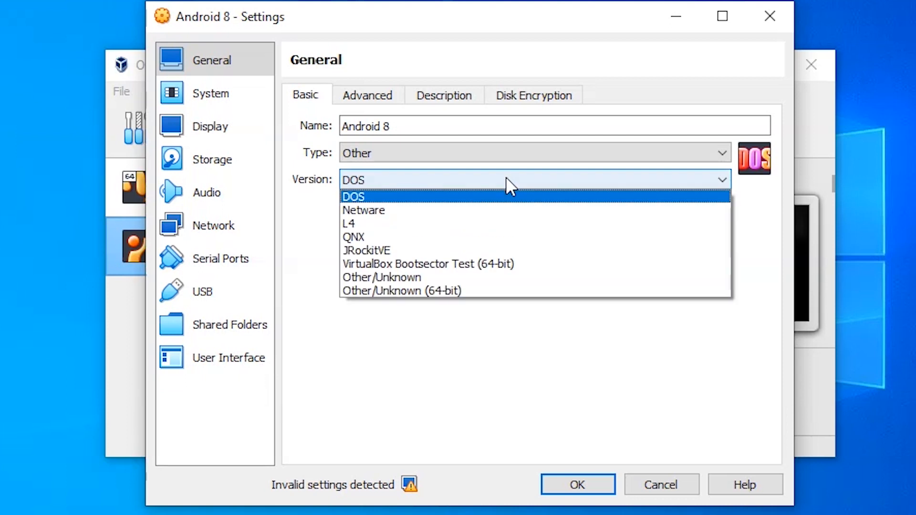
pyautogui.click(435, 291)
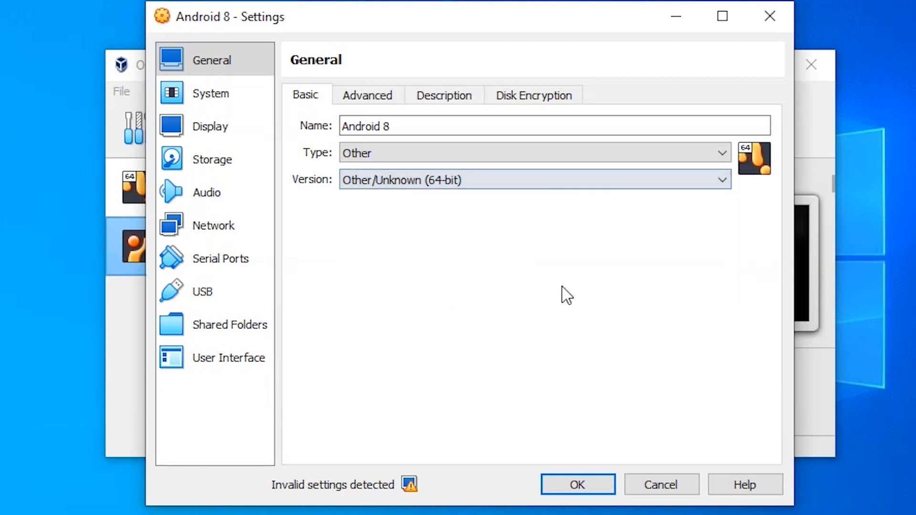
pyautogui.click(377, 98)
pyautogui.click(433, 99)
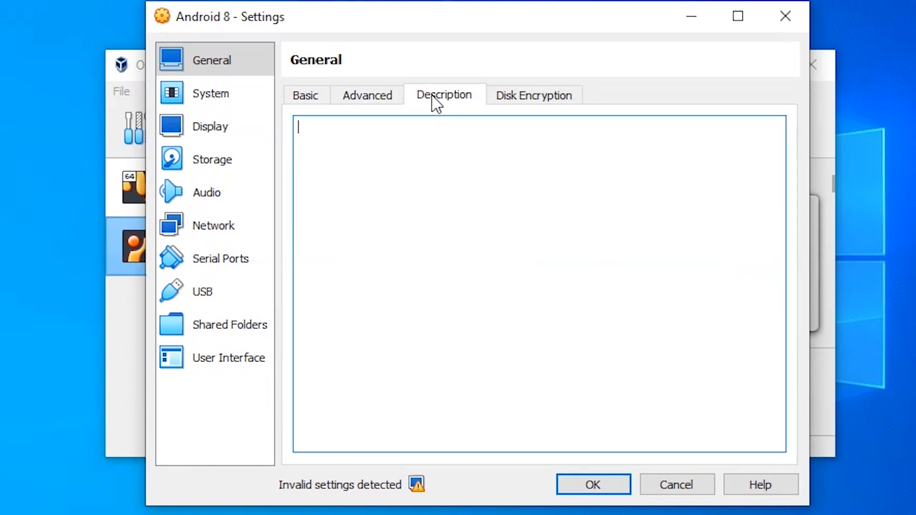
pyautogui.click(515, 98)
# In the system settings, keep USB Tablet as the pointing device and set the paravirtualization interface to KVM.
pyautogui.click(224, 106)
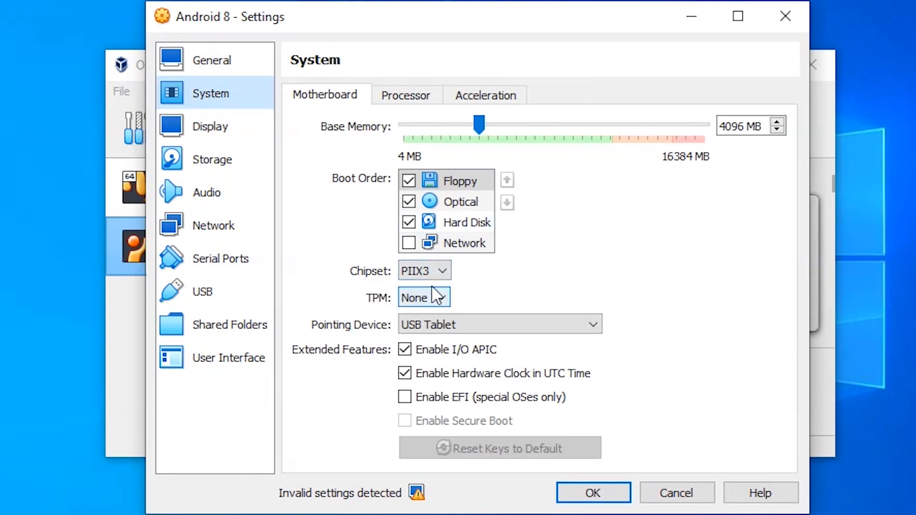
pyautogui.click(432, 329)
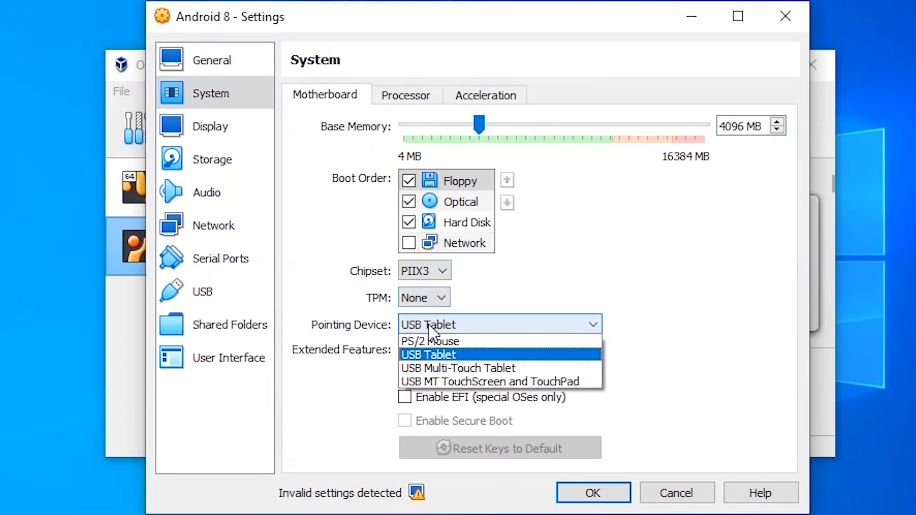
pyautogui.click(436, 357)
pyautogui.click(410, 109)
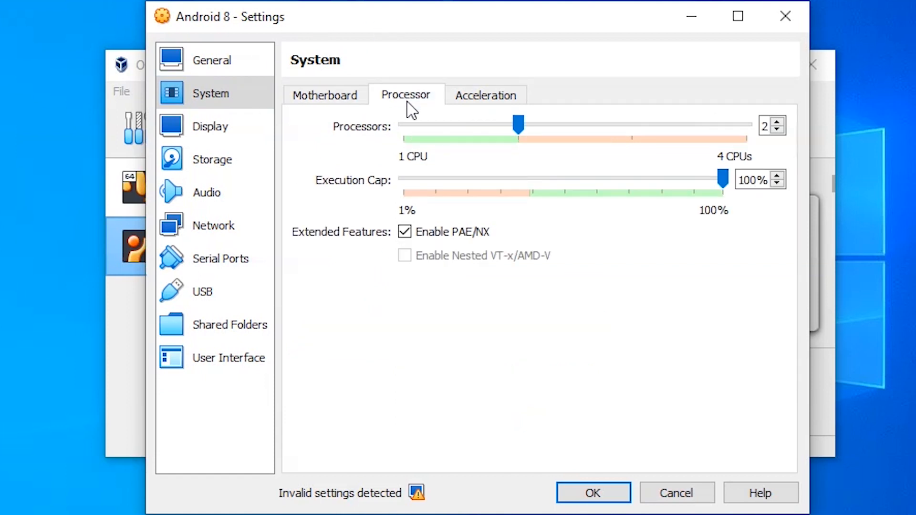
pyautogui.click(501, 100)
pyautogui.click(465, 138)
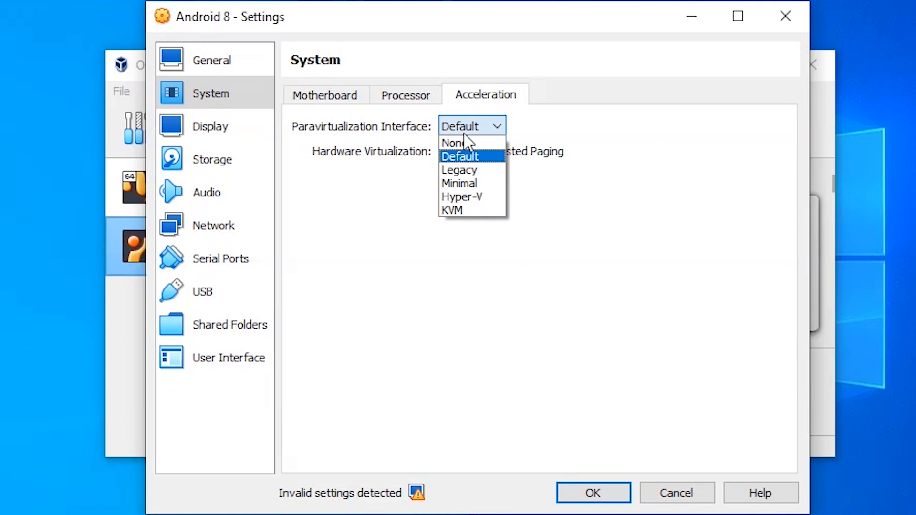
pyautogui.click(467, 208)
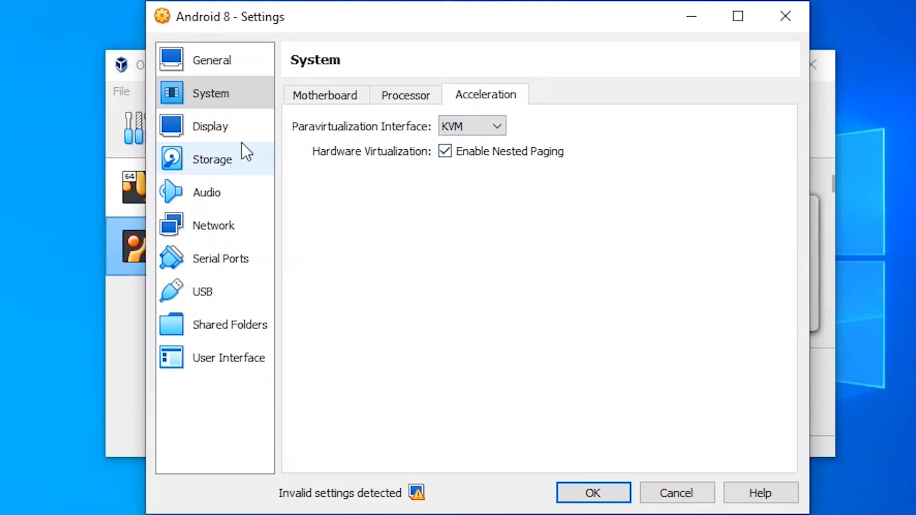
# Raise the display's video memory to 128 MB and set the graphics controller to VBoxVGA.
pyautogui.click(238, 131)
pyautogui.moveTo(444, 125); pyautogui.dragTo(774, 148)
pyautogui.click(452, 288)
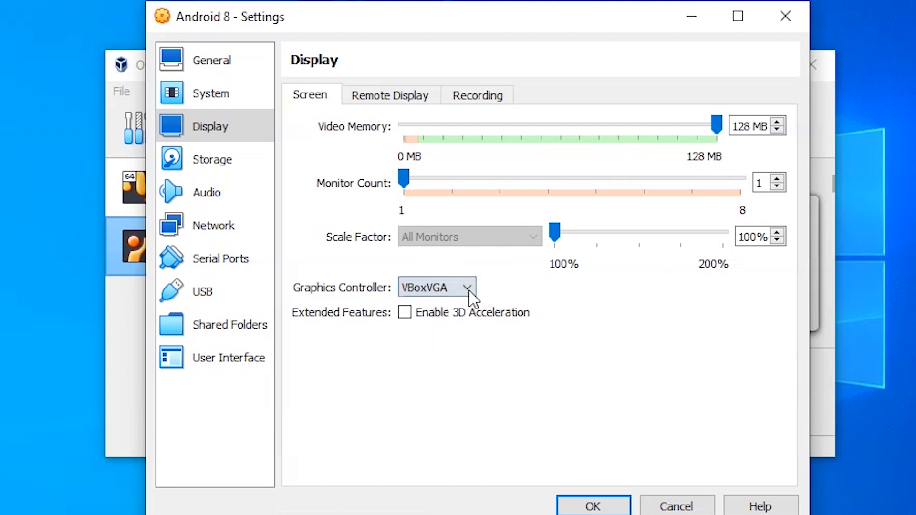
# Check the remote display, recording and storage settings, including the Android-x86 ISO on the IDE controller, and save the machine's settings.
pyautogui.click(394, 95)
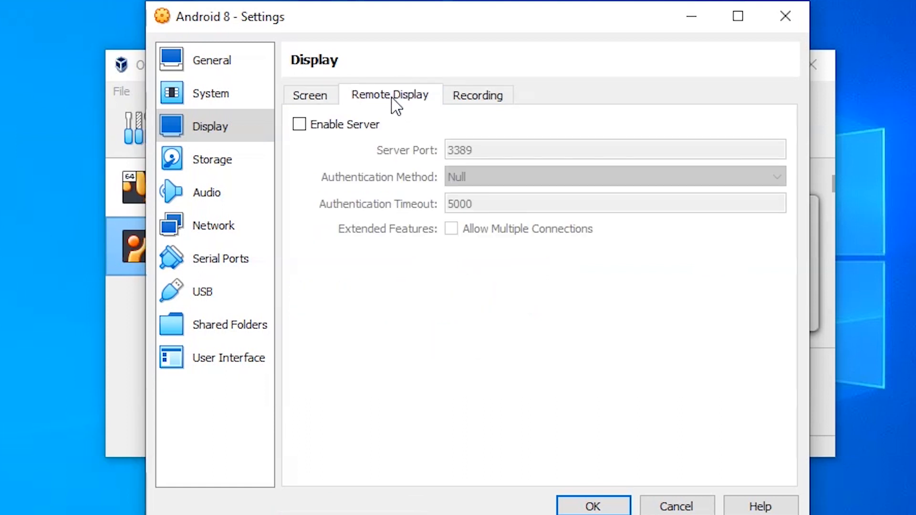
pyautogui.click(458, 97)
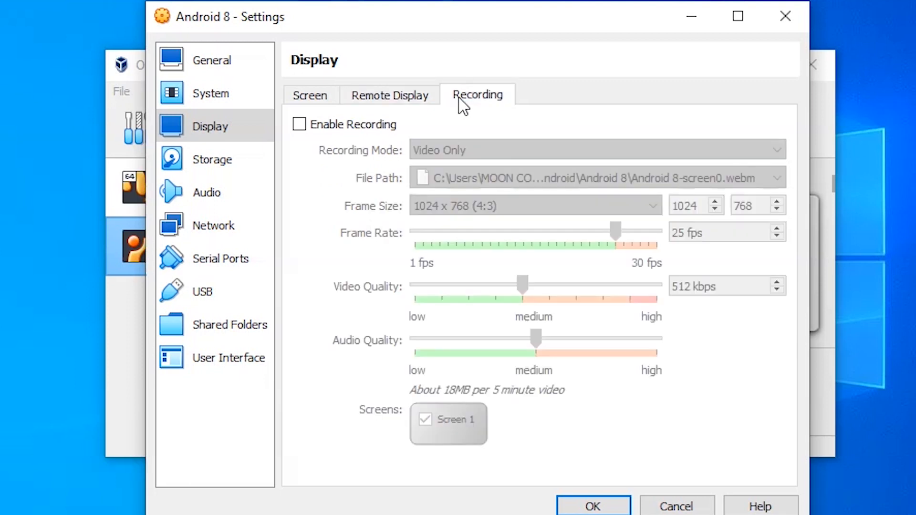
pyautogui.click(217, 161)
pyautogui.click(383, 143)
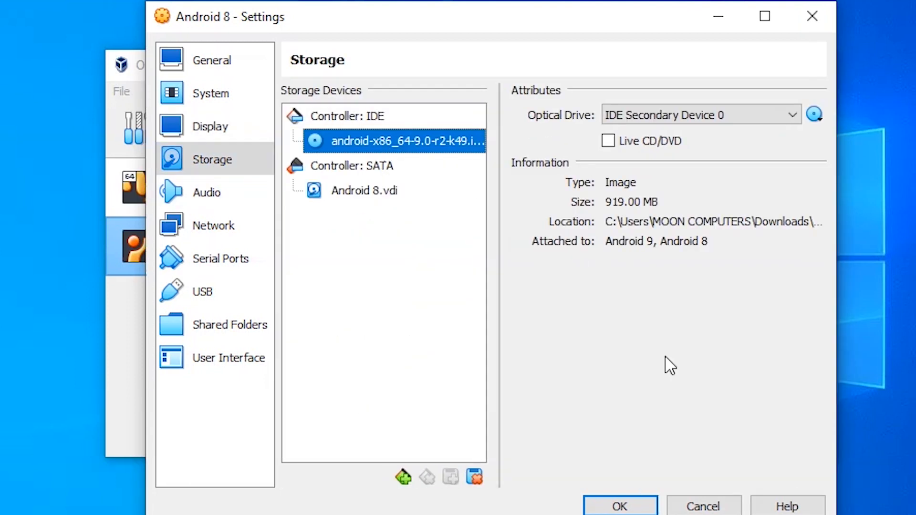
pyautogui.click(624, 505)
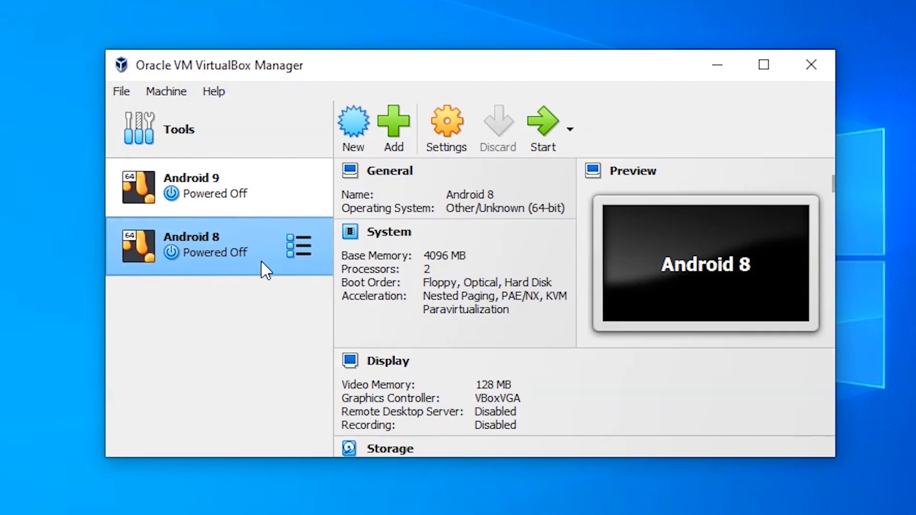
# Start the Android 8 virtual machine and open the advanced options of the Android-x86 boot menu.
pyautogui.doubleClick(261, 262)
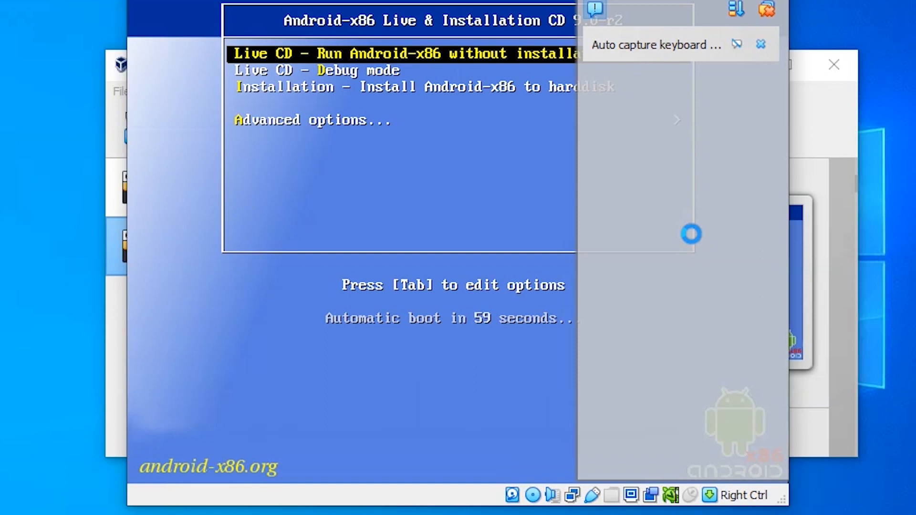
pyautogui.press('Down')
pyautogui.press('Down')
pyautogui.press('Down')
pyautogui.press('Return')
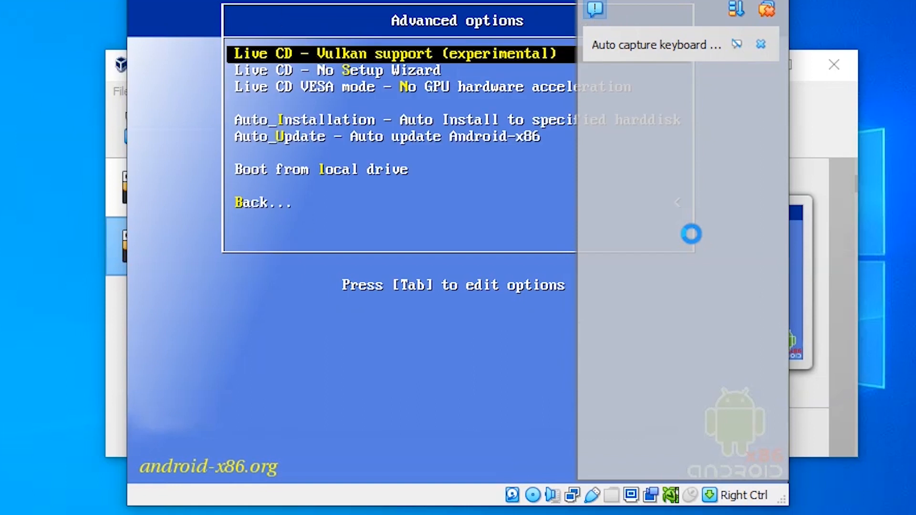
# Boot the Auto_Installation option and confirm erasing the whole /dev/sda disk to install Android-x86 on it.
pyautogui.press('Down')
pyautogui.press('Down')
pyautogui.press('Down')
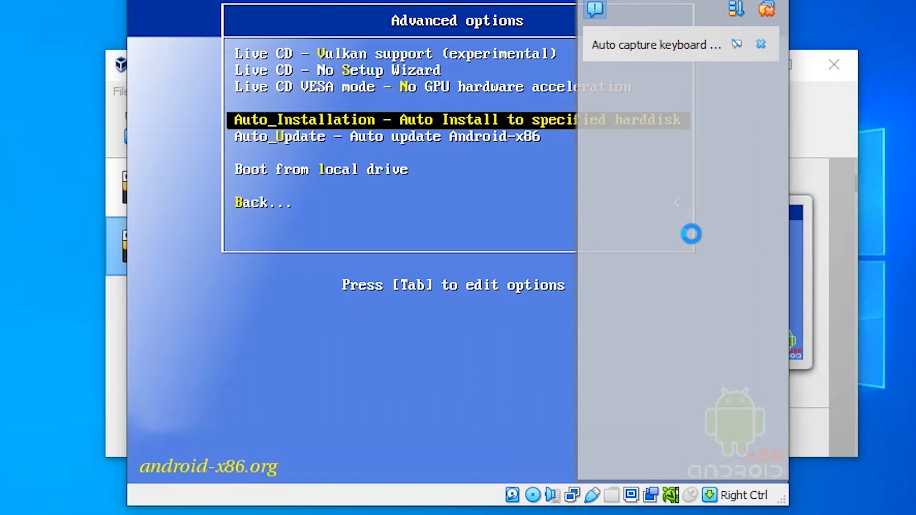
pyautogui.press('Return')
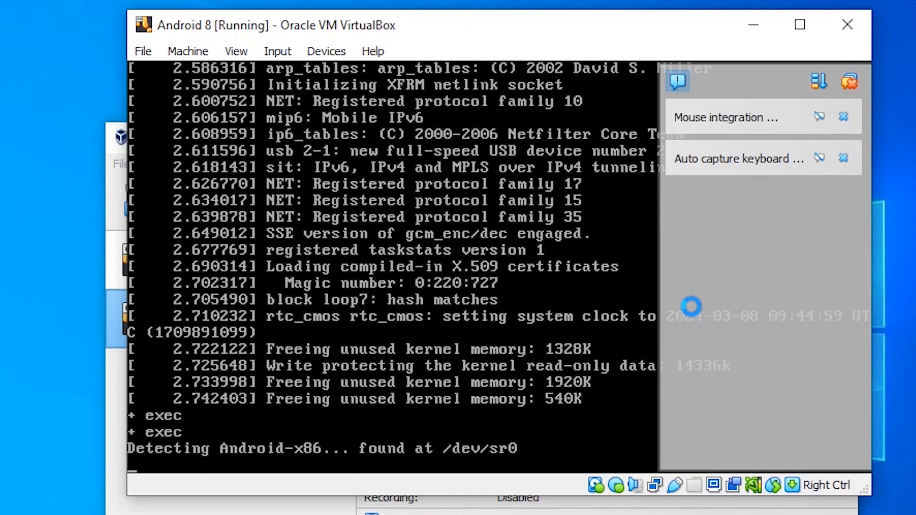
pyautogui.press('Left')
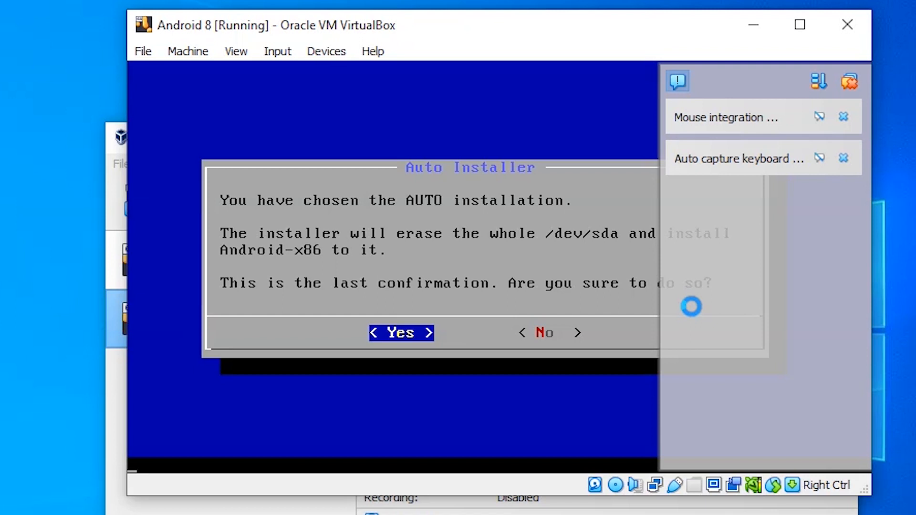
pyautogui.press('Return')
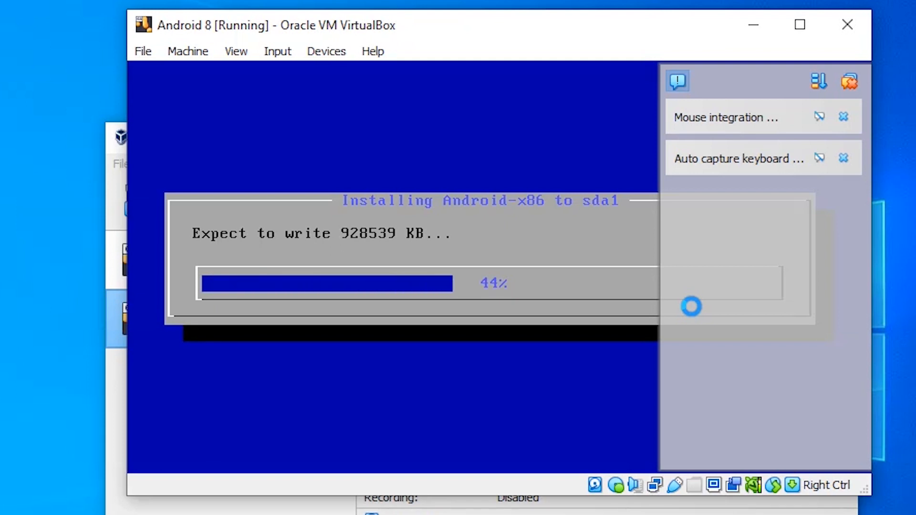
# Dismiss the virtual machine's notifications, run the newly installed Android-x86 and maximize its window.
pyautogui.click(849, 81)
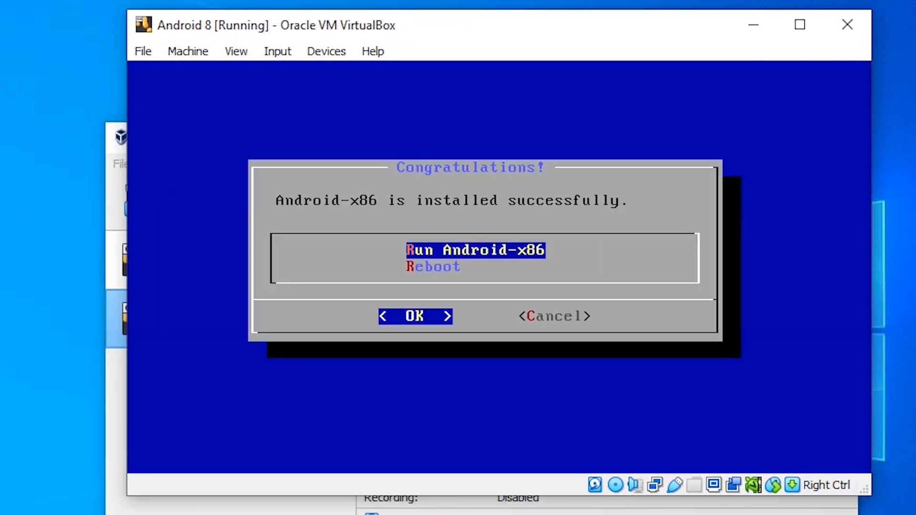
pyautogui.press('Return')
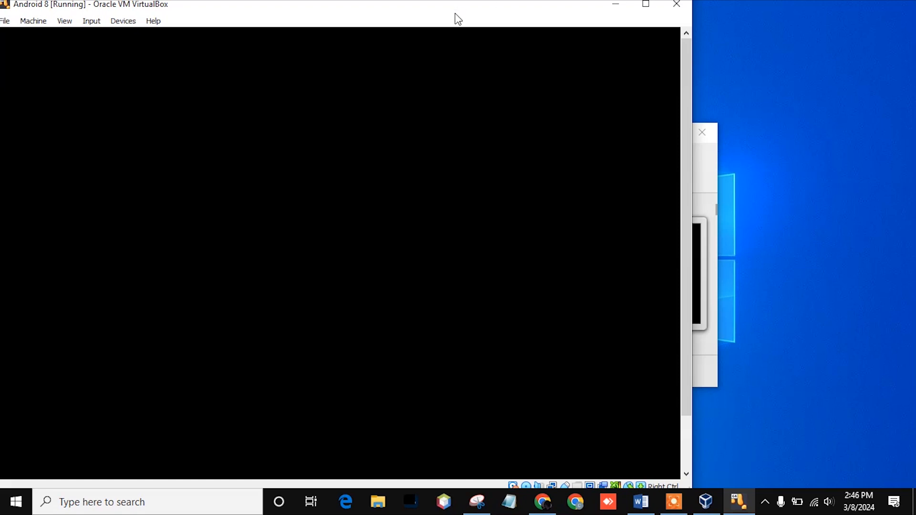
pyautogui.moveTo(455, 14); pyautogui.dragTo(560, 1)
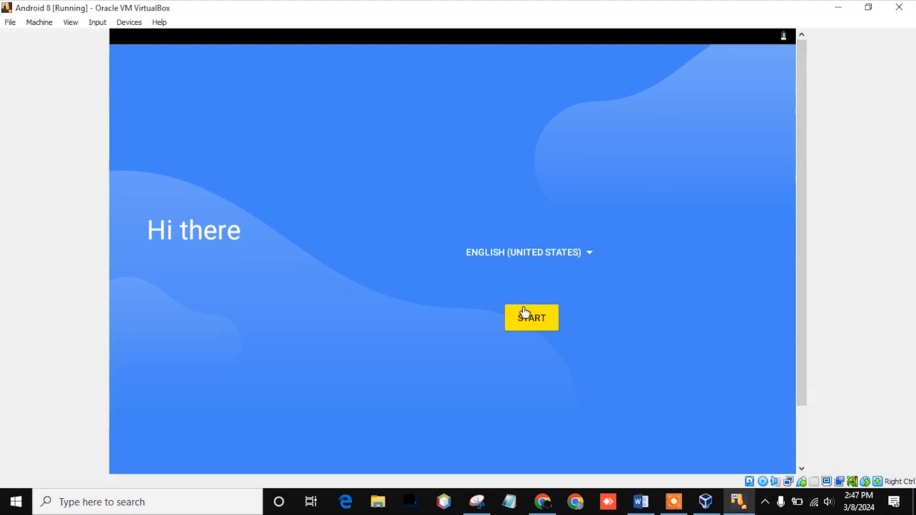
# Start Android's initial setup from the welcome screen and choose Quickstep as the Home app.
pyautogui.click(534, 326)
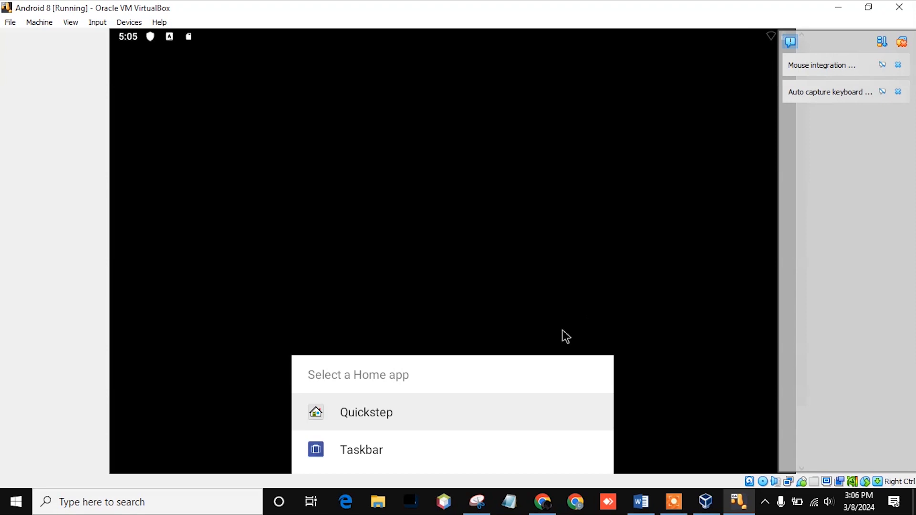
pyautogui.click(437, 416)
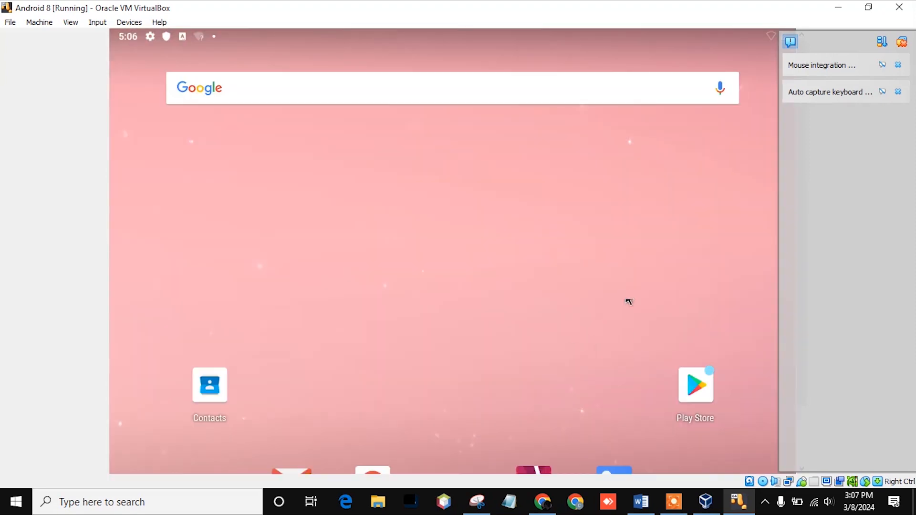
pyautogui.click(697, 397)
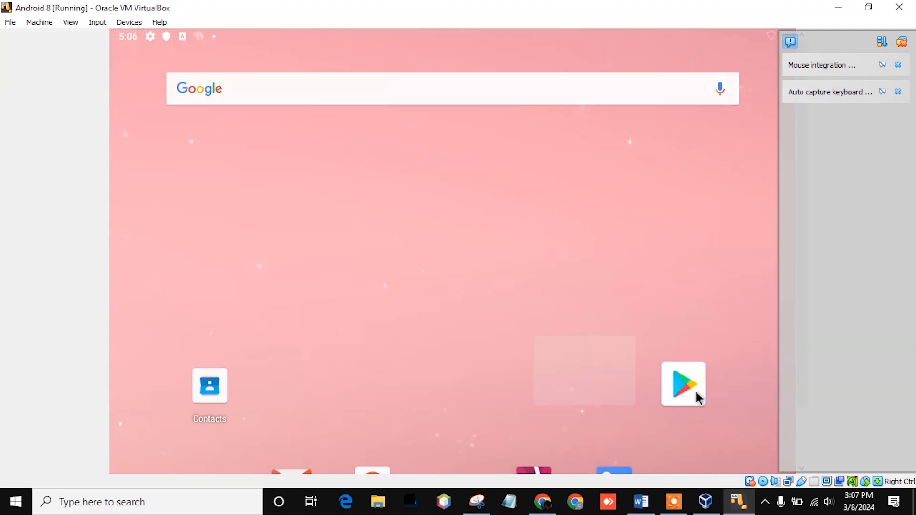